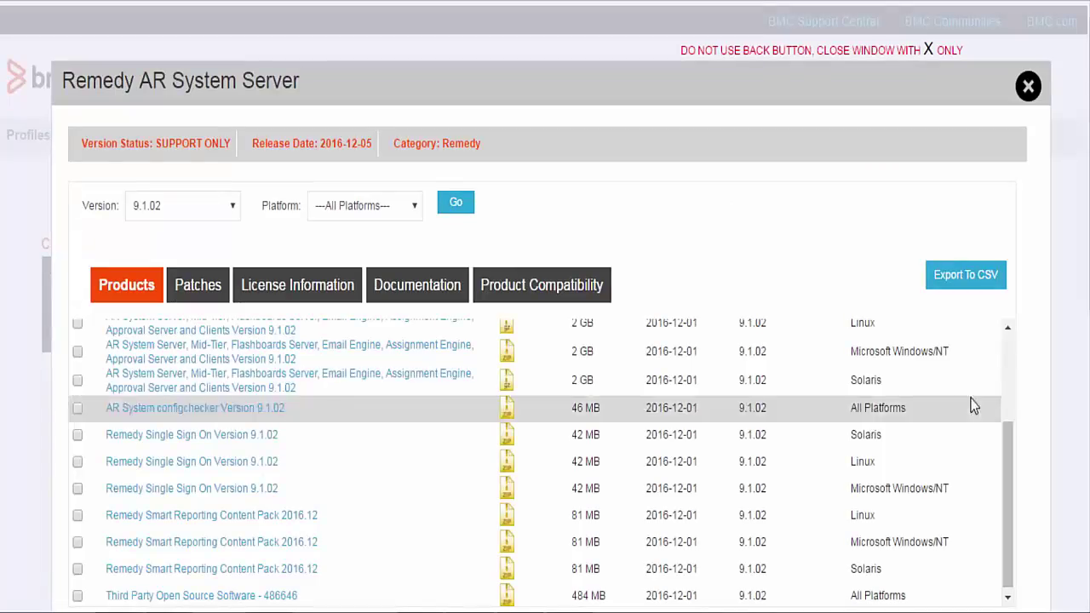
- Open the Geo Packs folder of the downloaded Remedy Smart Reporting Content Pack 2016.12
scroll(1087, 387, down, 3)
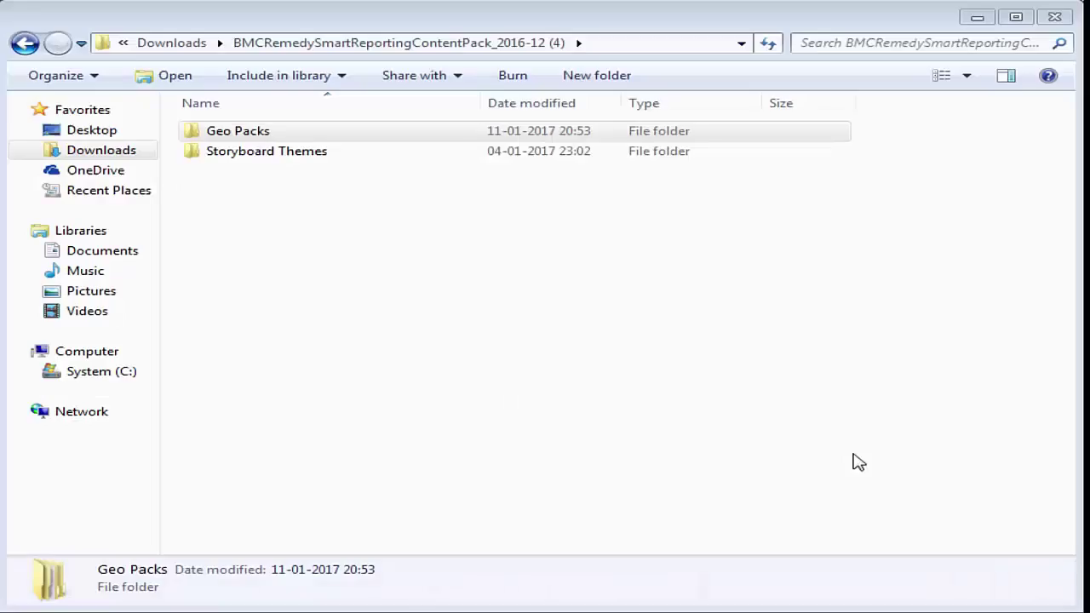
double_click(257, 134)
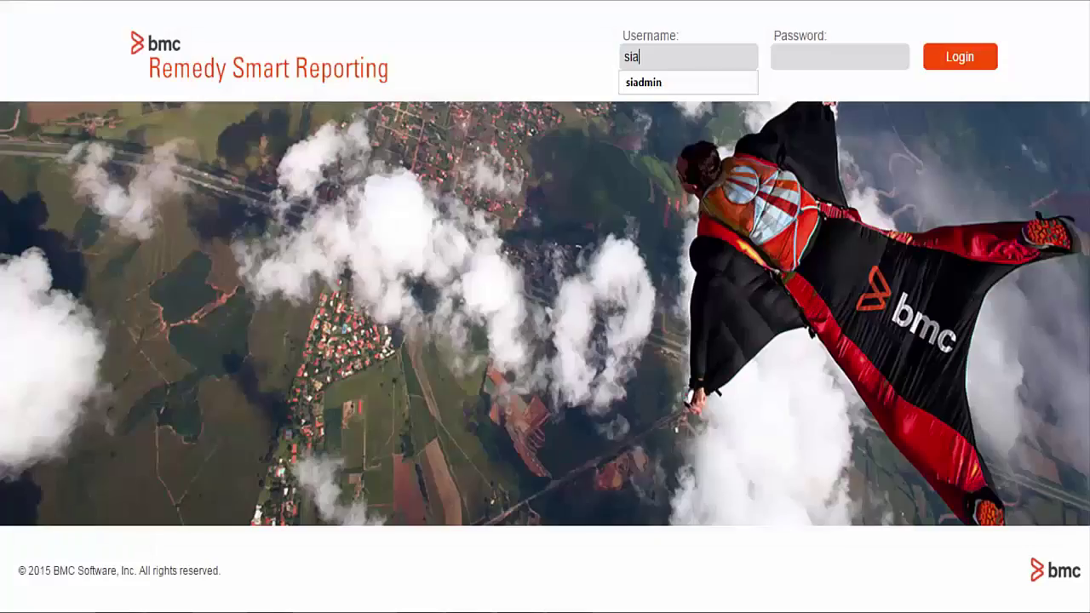
- Sign in to Smart Reporting with the administrator username and password
text(dmin)
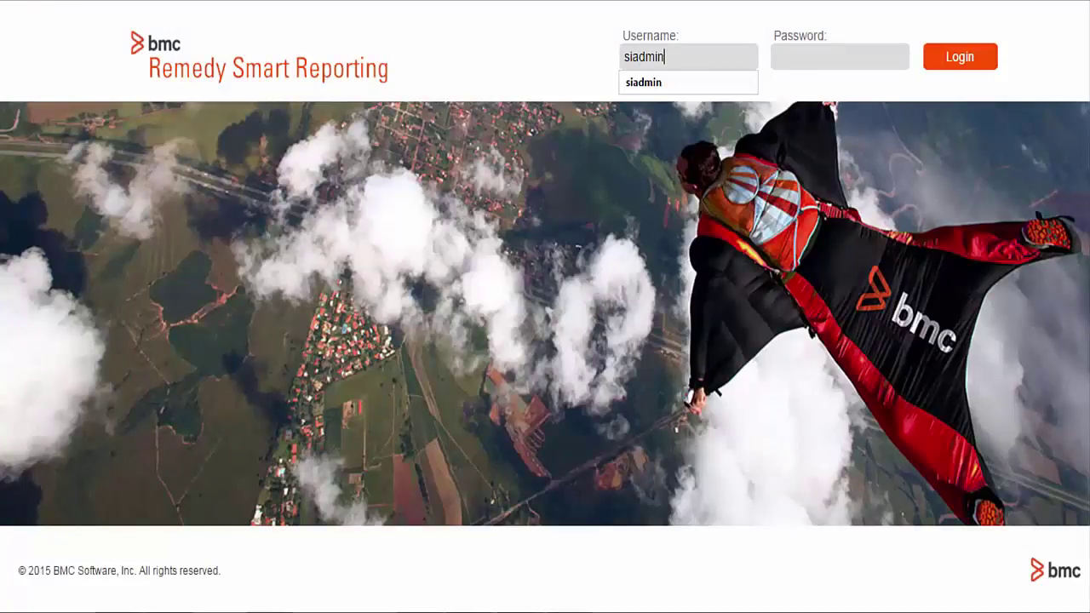
key(Tab)
text(siadmin)
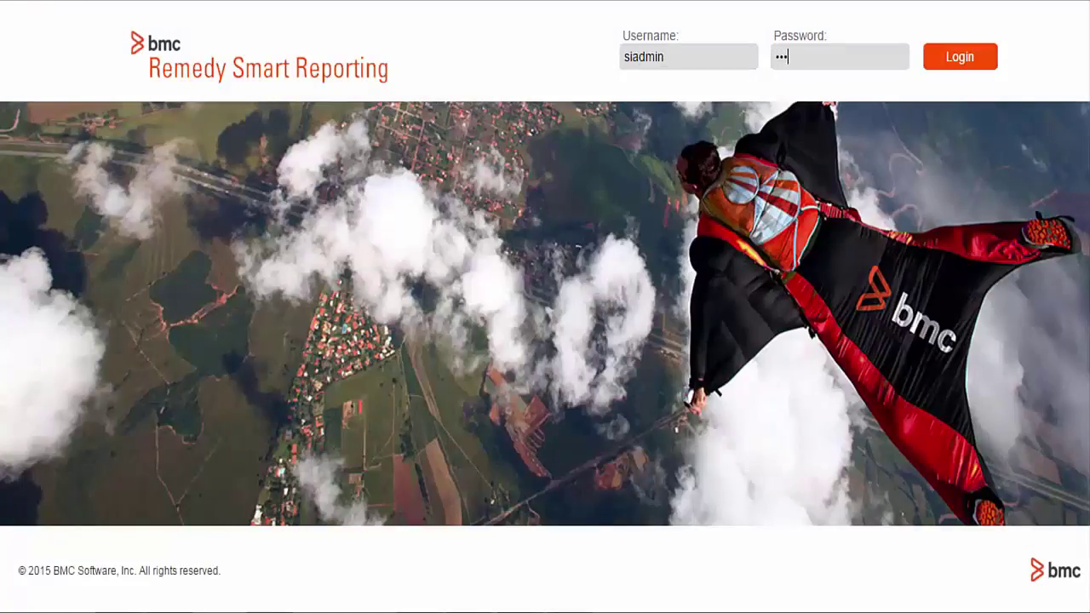
click(960, 58)
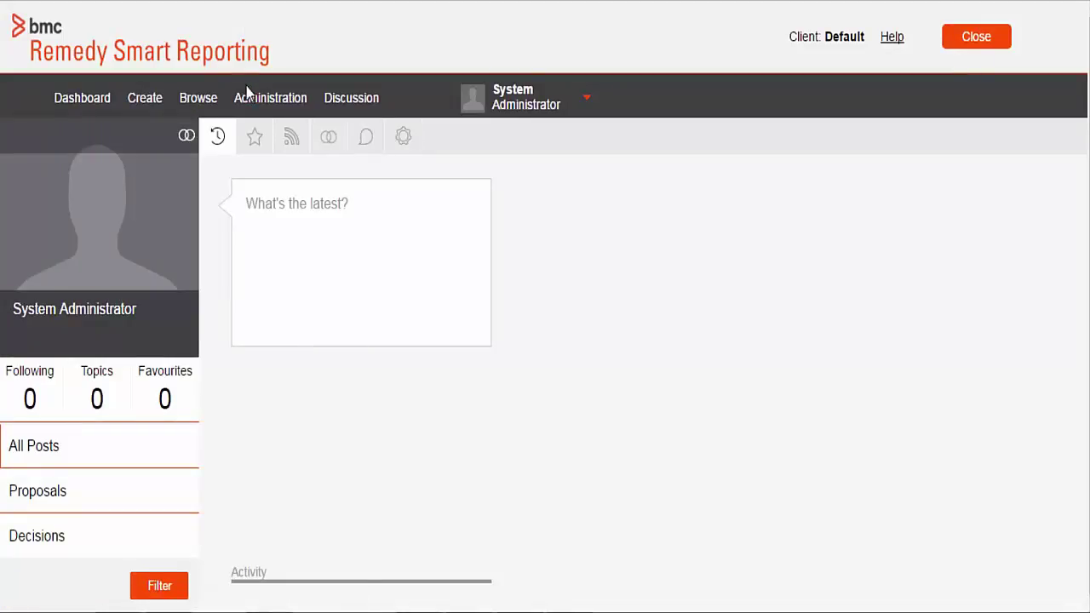
- Open the Admin Console and expand its GeoPack Management section
click(247, 101)
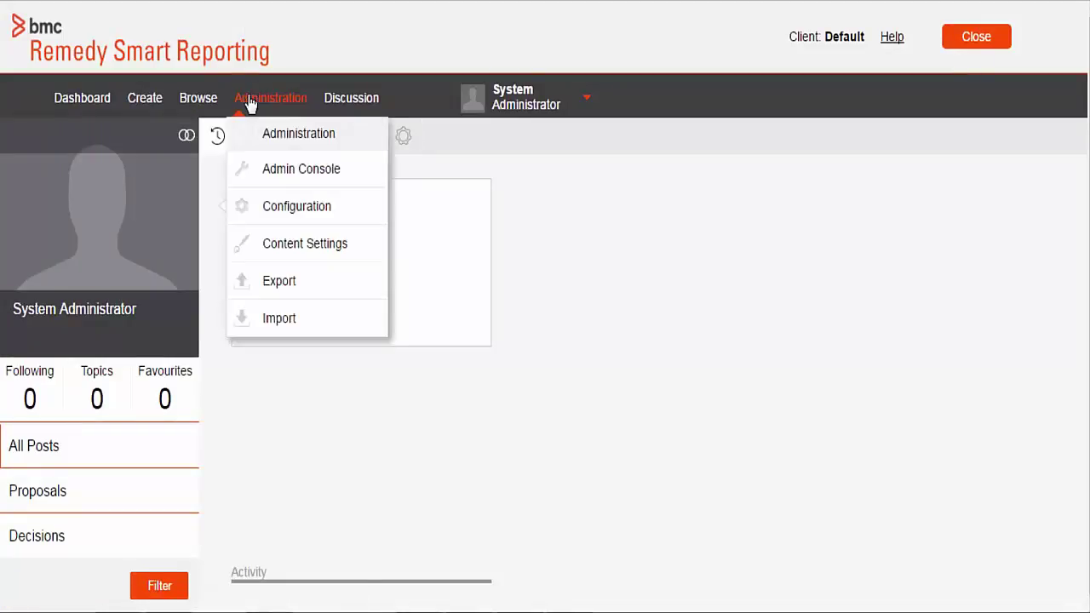
click(303, 170)
scroll(1086, 362, down, 5)
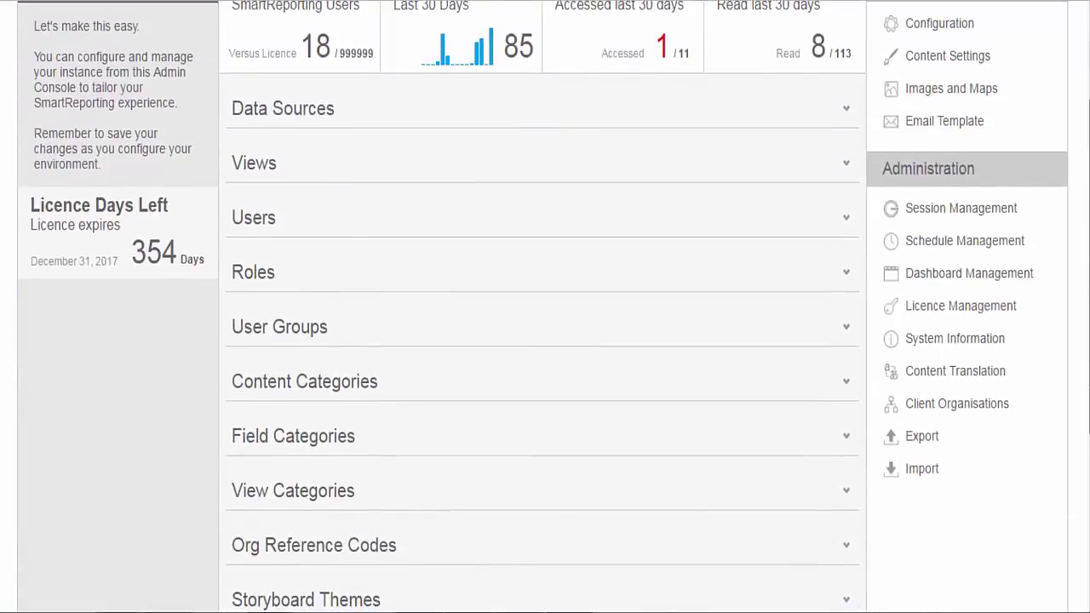
drag(1086, 361, 1085, 463)
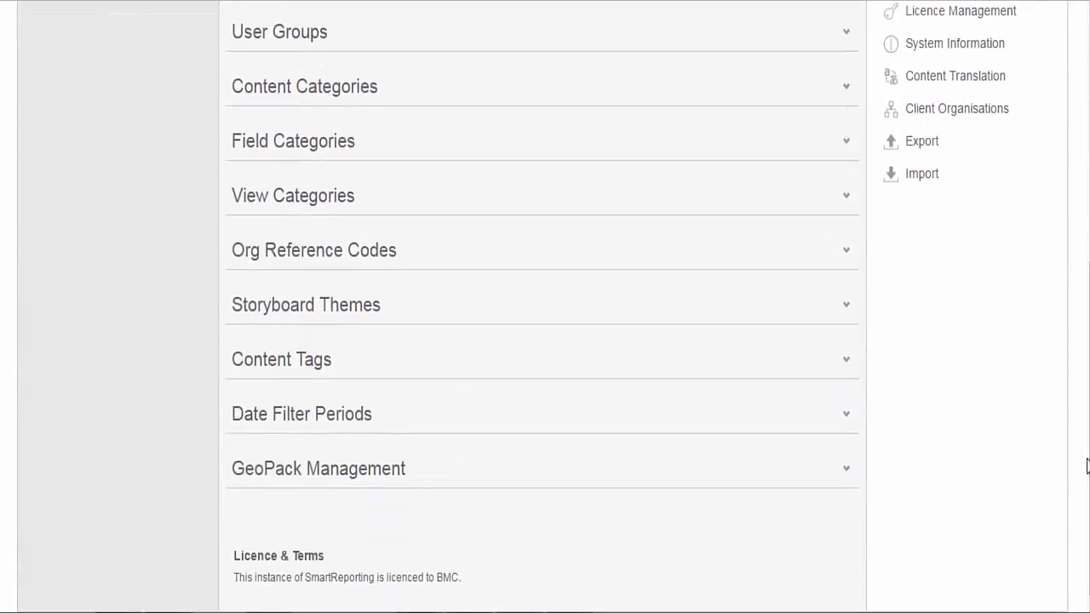
click(794, 474)
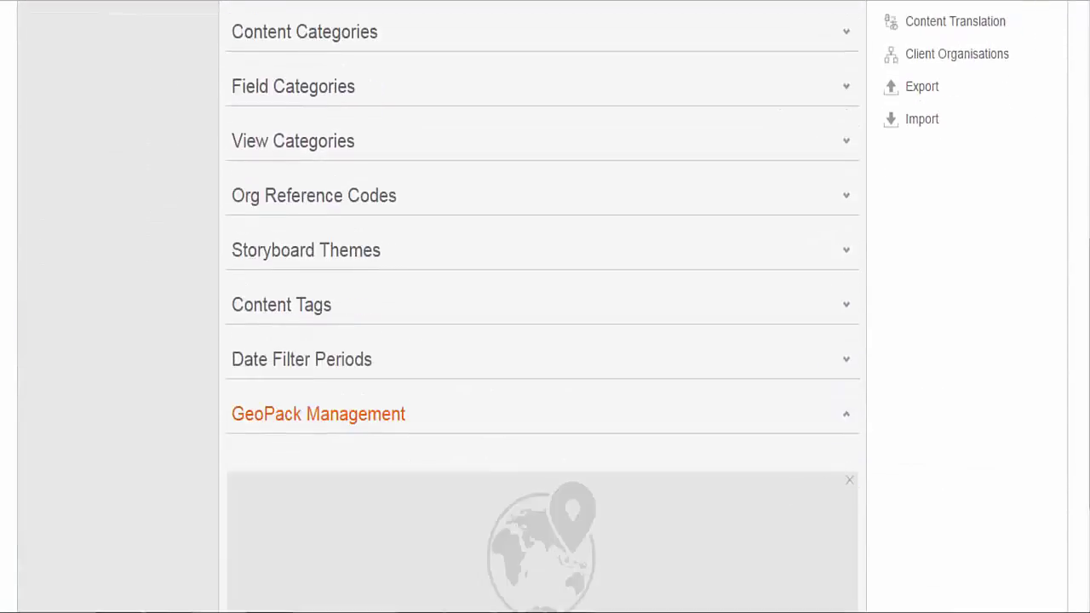
scroll(448, 470, down, 2)
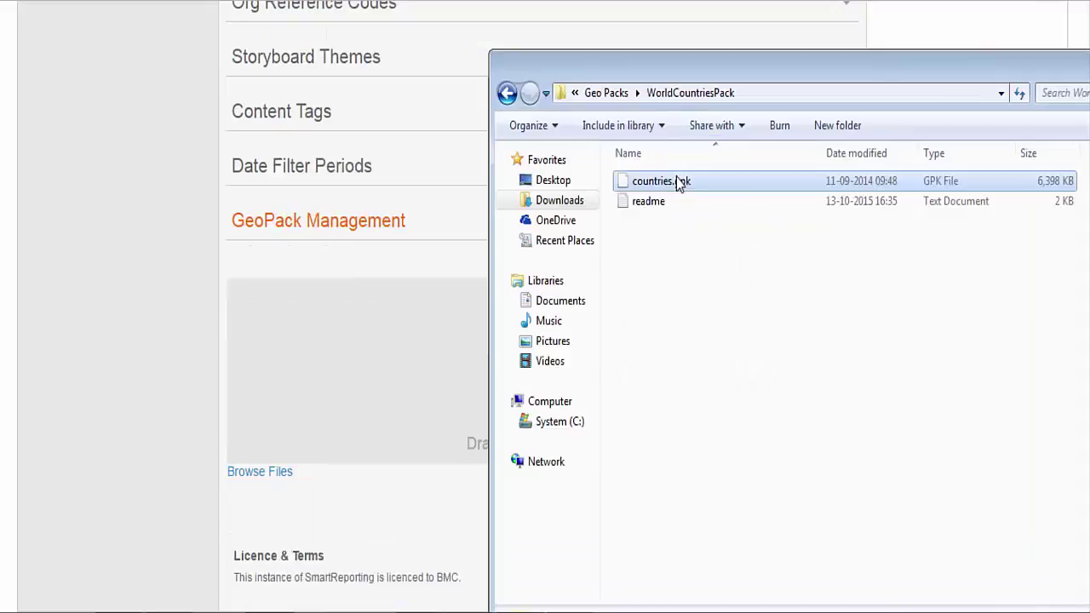
- Drop countries.gpk from the WorldCountriesPack folder into the GeoPack upload area
drag(677, 182, 397, 392)
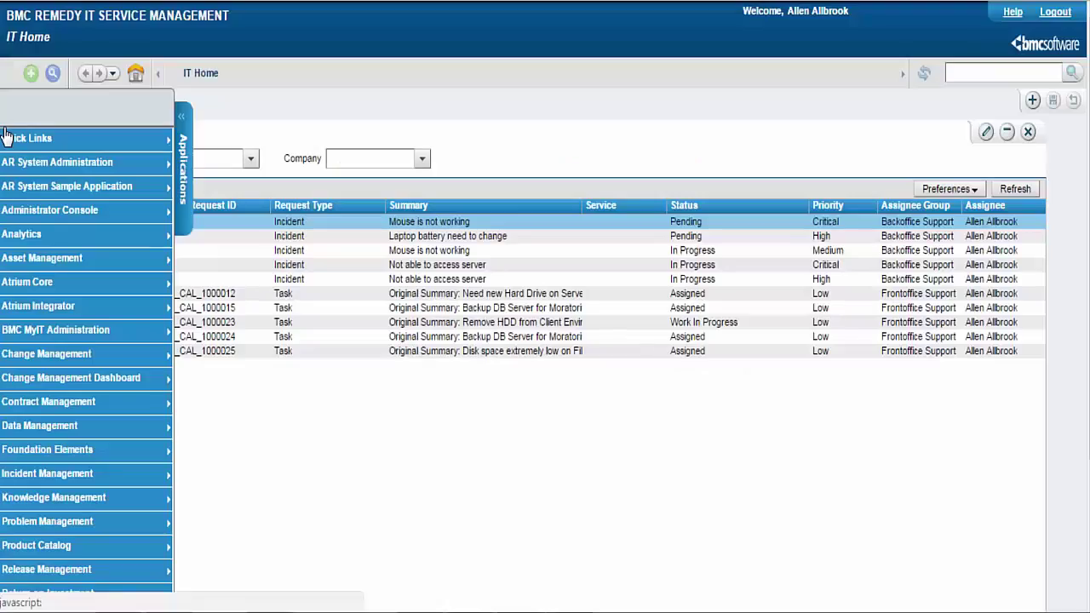
- Launch the Smart Reporting Console from the Applications panel's Smart Reporting menu
scroll(291, 485, down, 3)
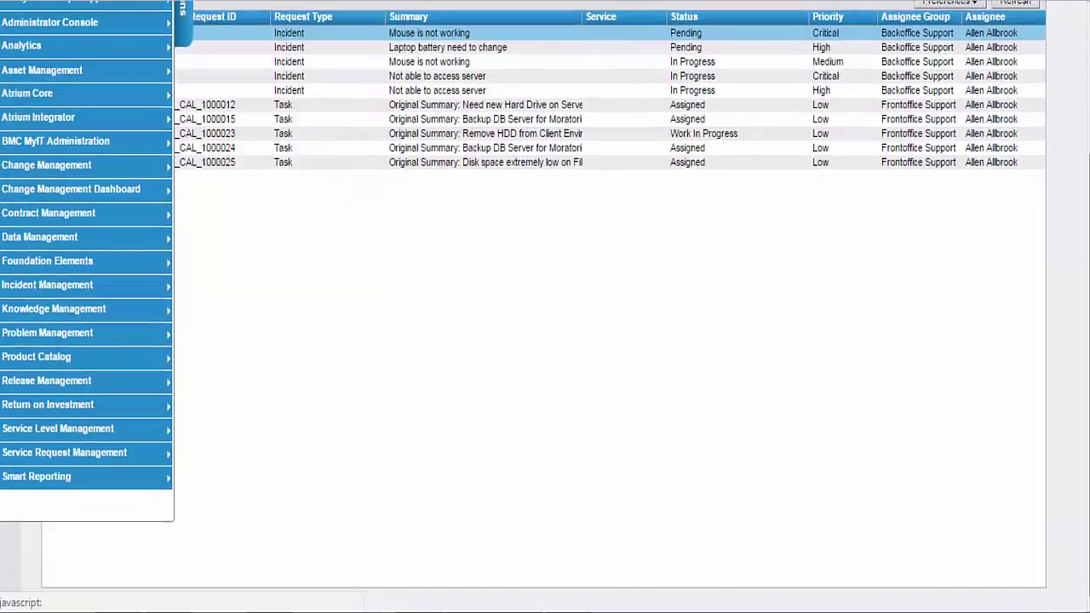
mouse_move(161, 483)
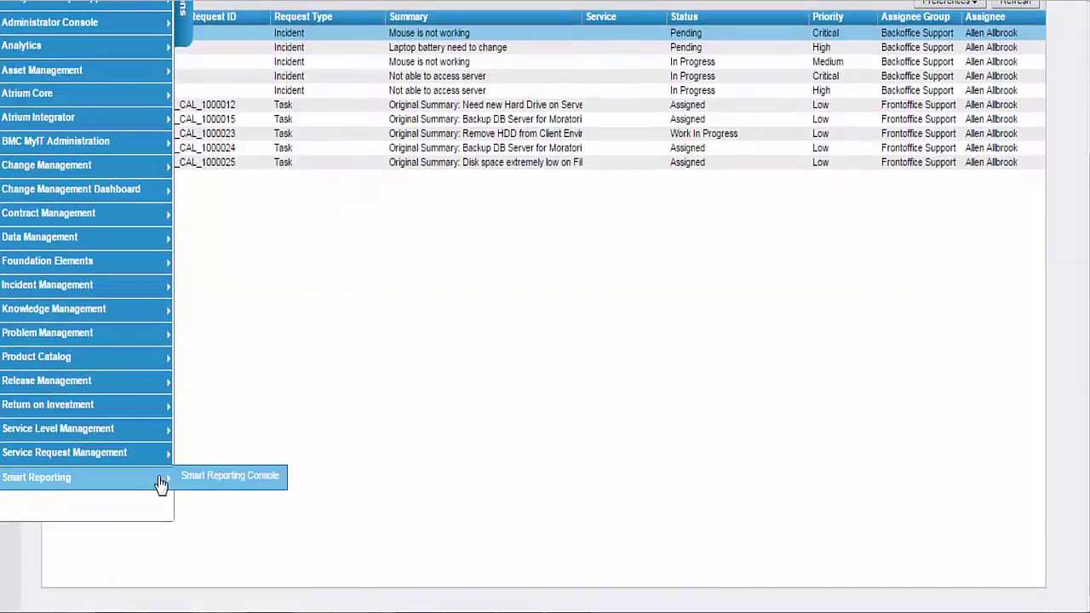
click(208, 478)
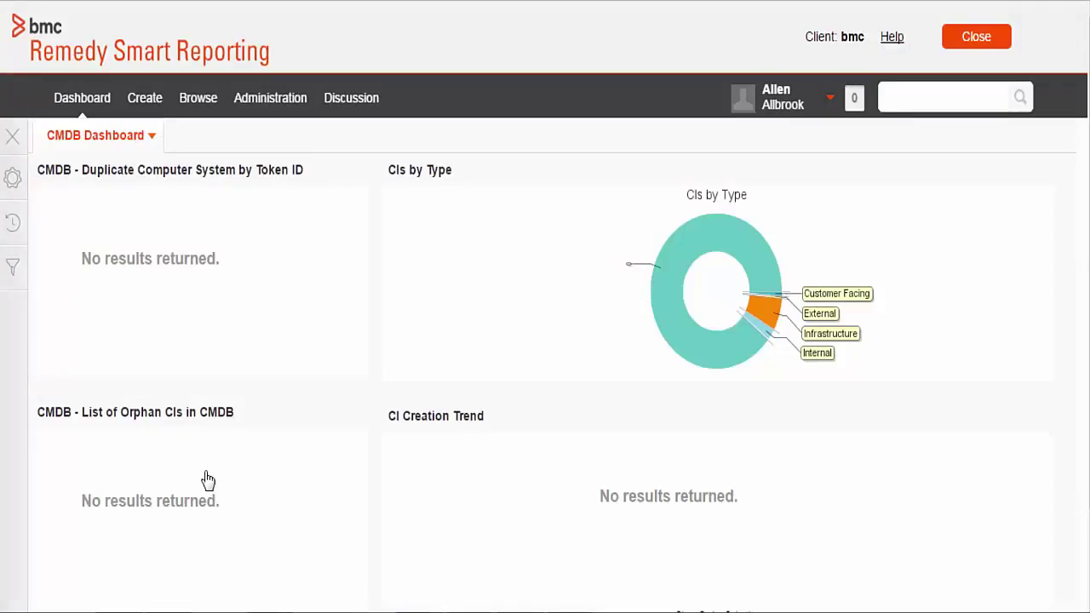
- In the Admin Console, list the views in the AR System folder
click(270, 97)
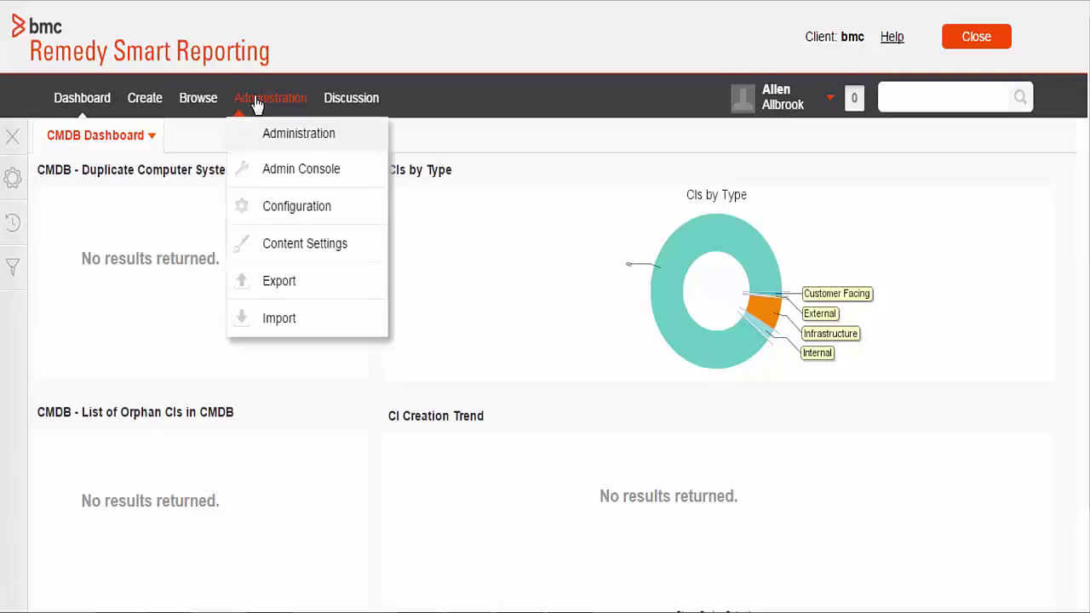
click(284, 175)
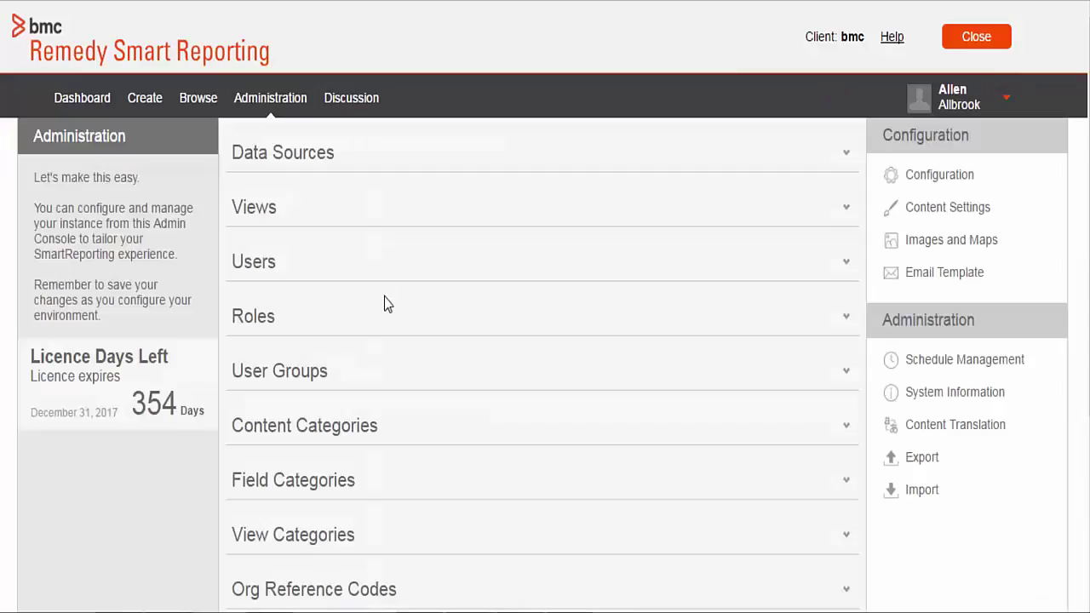
click(267, 215)
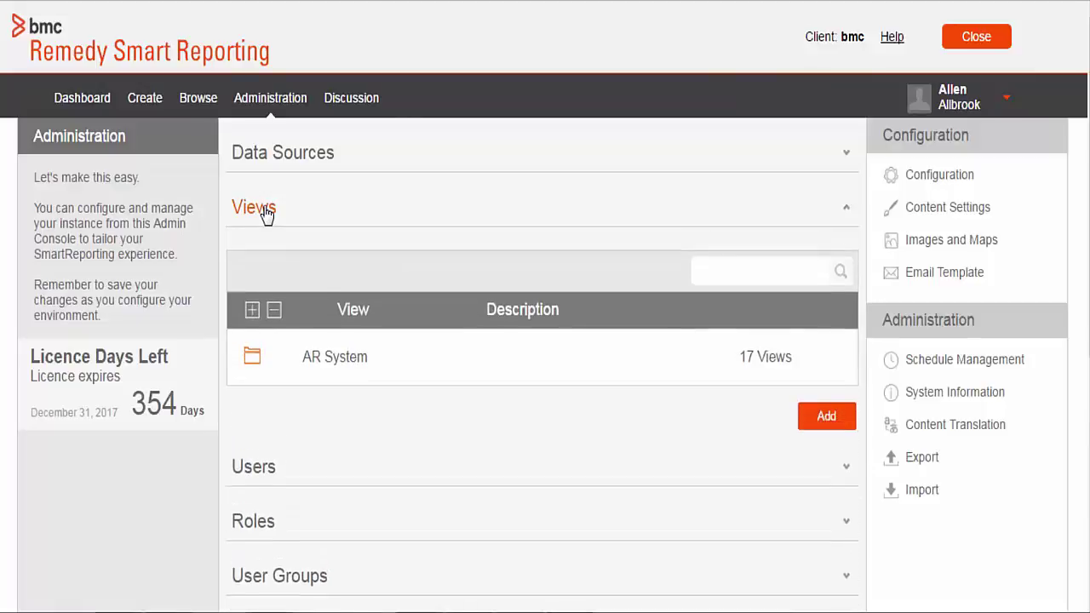
click(347, 364)
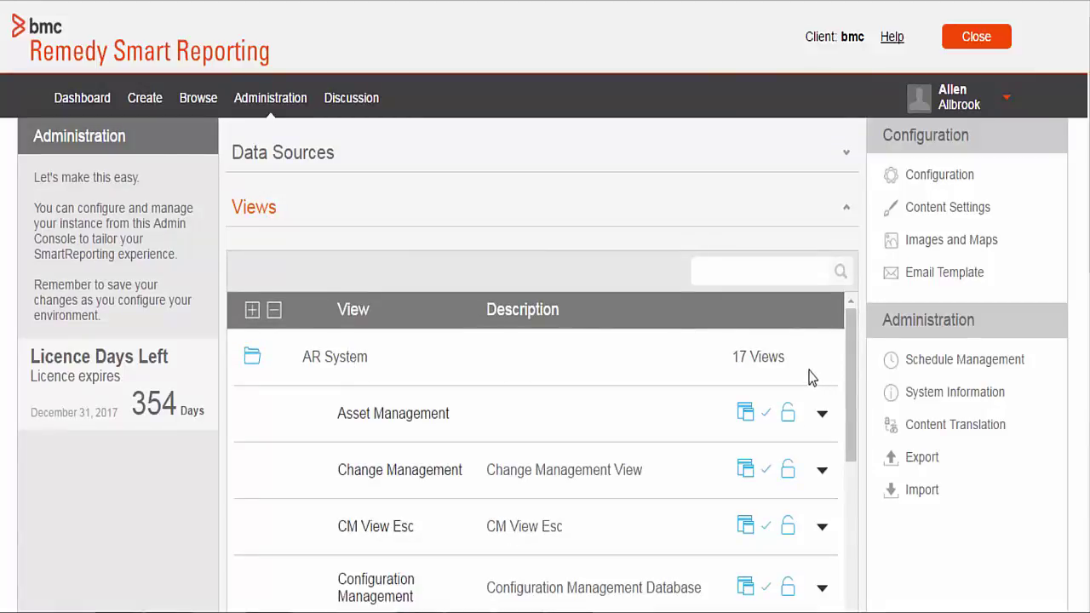
drag(848, 344, 840, 430)
scroll(838, 460, down, 2)
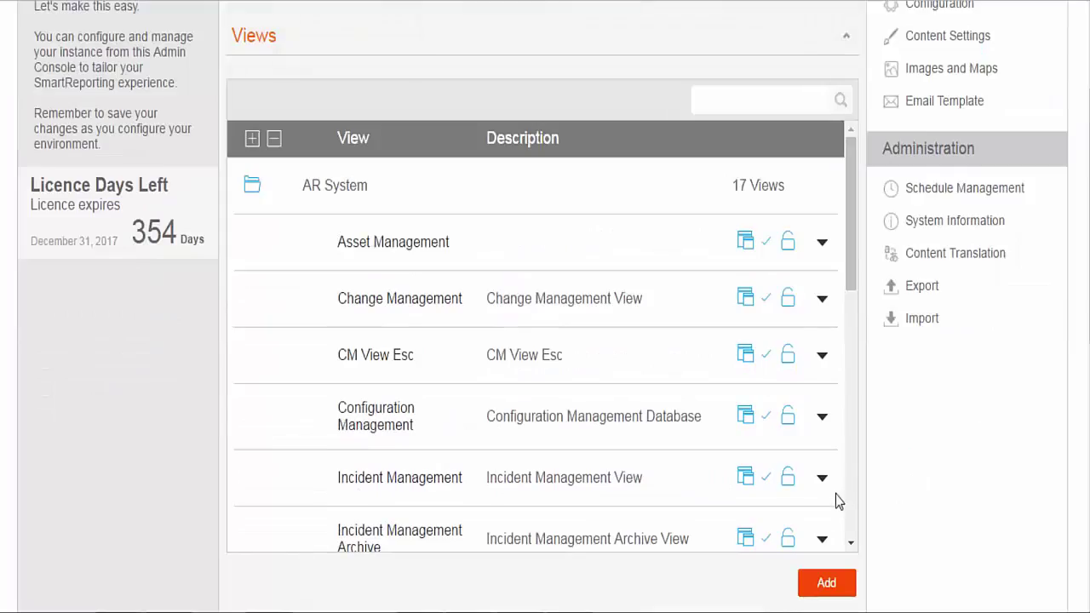
- Edit the existing Incident Management view directly, not as a clone
click(823, 481)
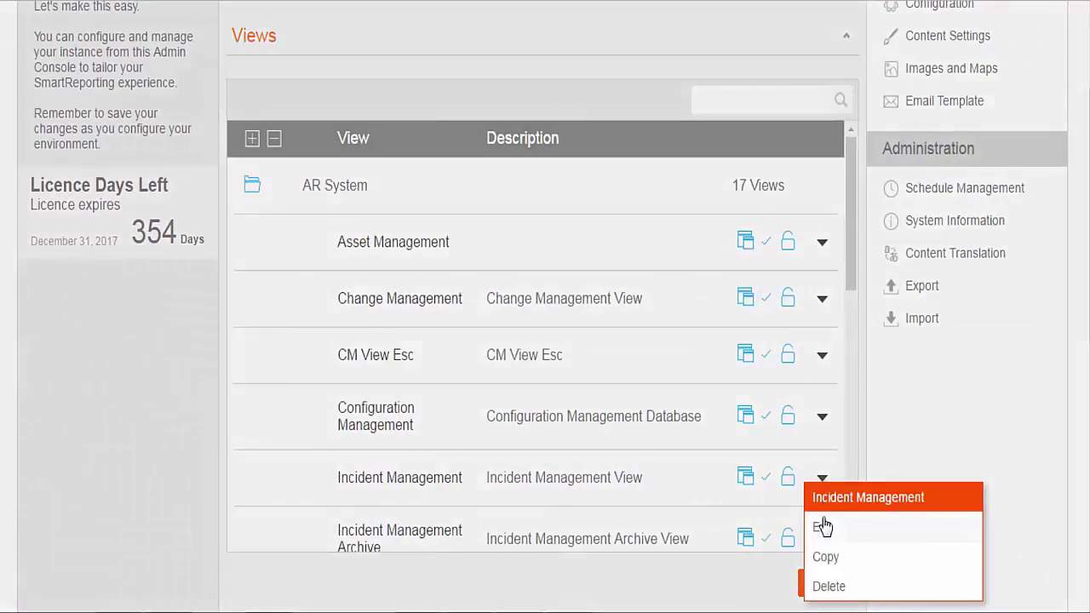
click(824, 527)
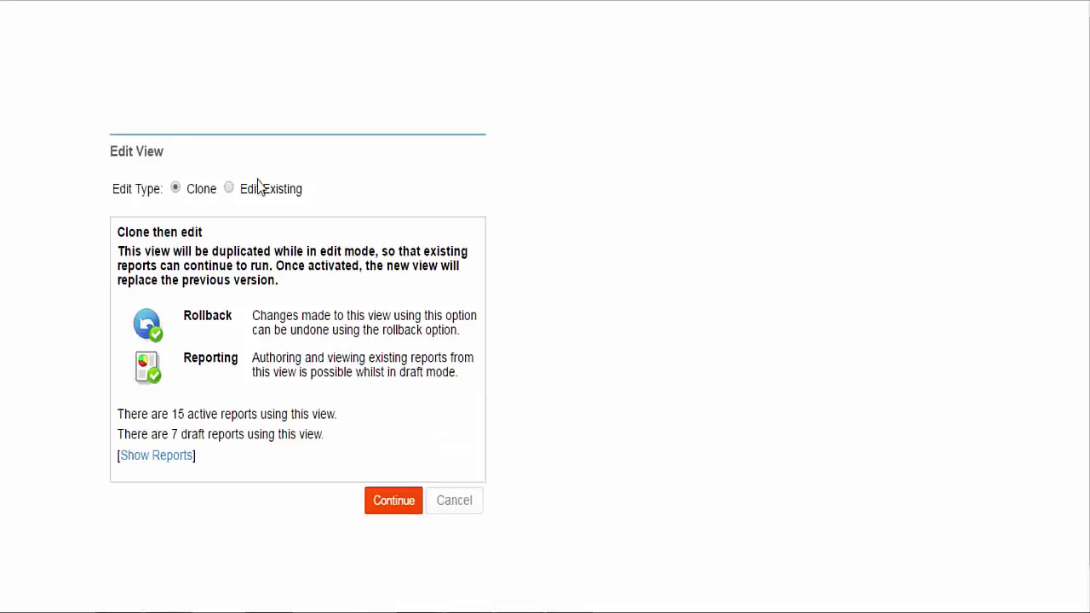
click(229, 189)
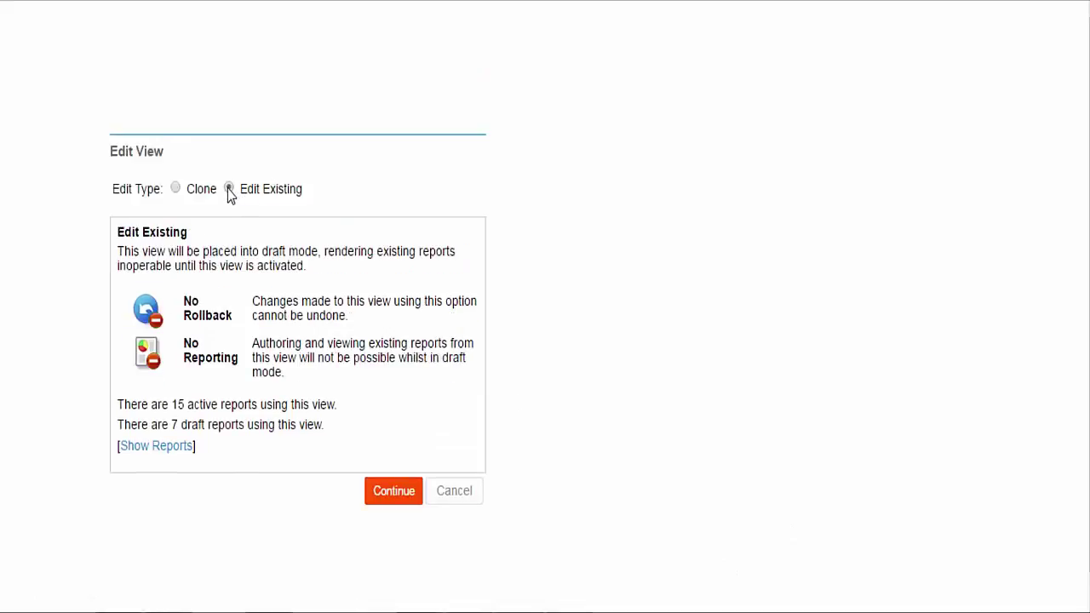
click(392, 492)
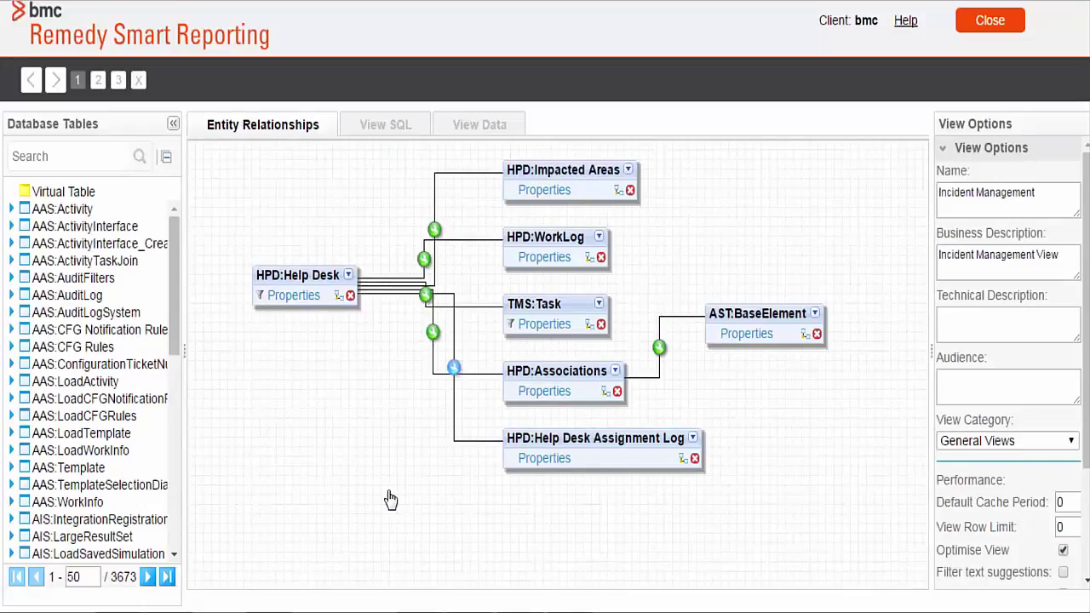
- Search tables for SIT:SITE and place the SIT:Site table on the relationship diagram
click(57, 156)
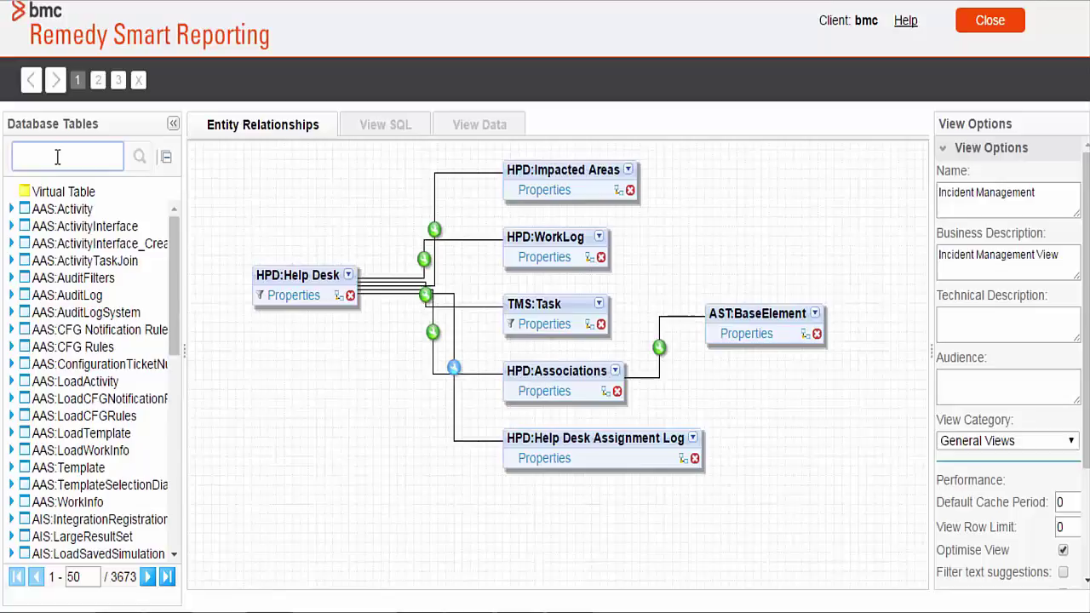
text(SIT:SITE)
click(138, 160)
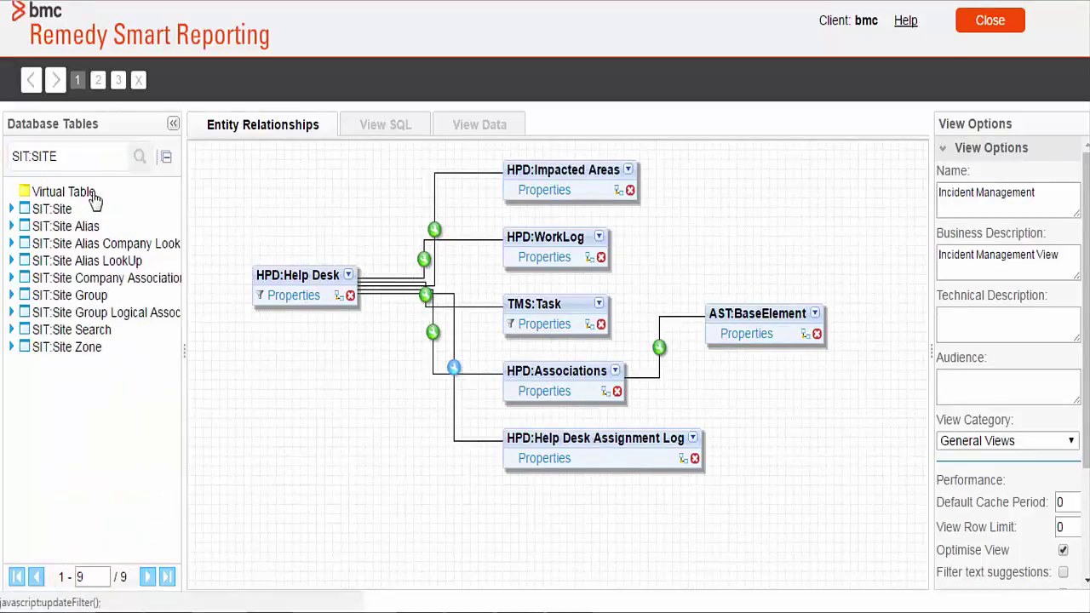
click(58, 210)
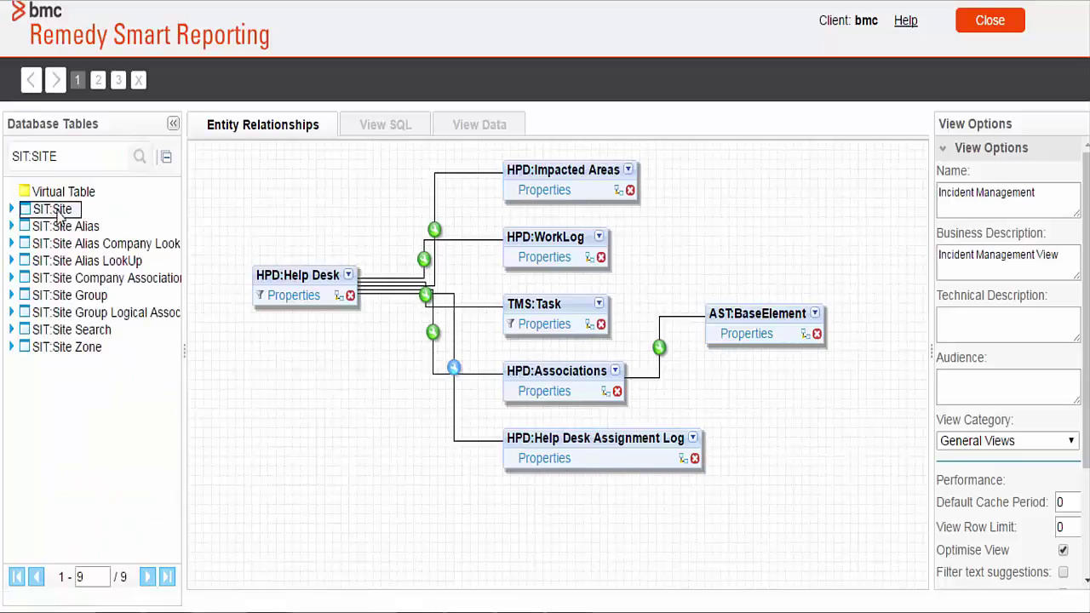
drag(233, 304, 286, 363)
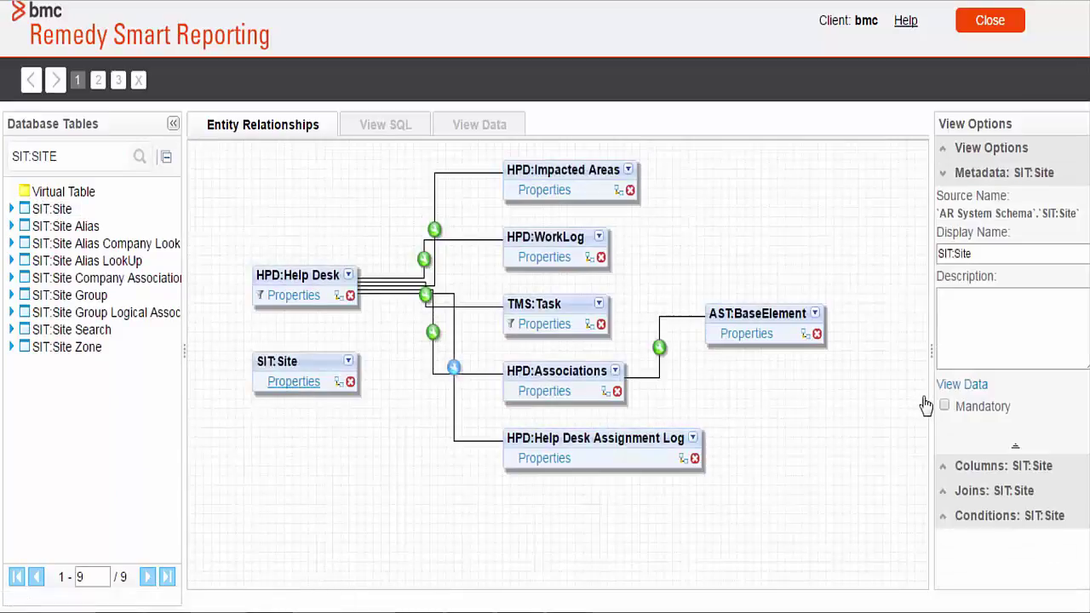
- Include SIT:Site's Country and Site ID columns and begin a join from it
click(960, 468)
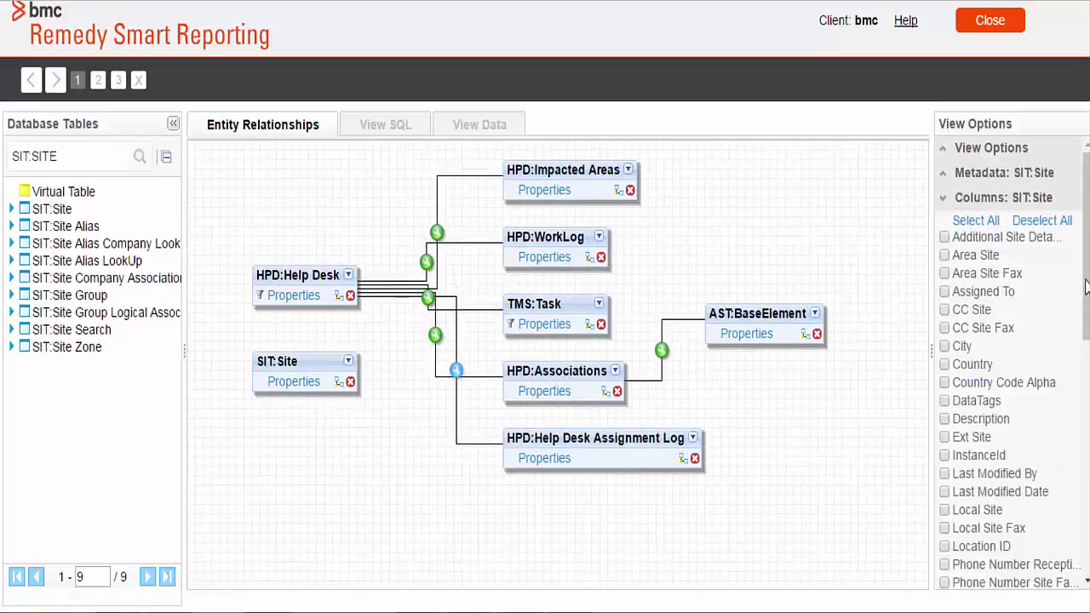
click(944, 365)
scroll(945, 443, down, 2)
click(944, 508)
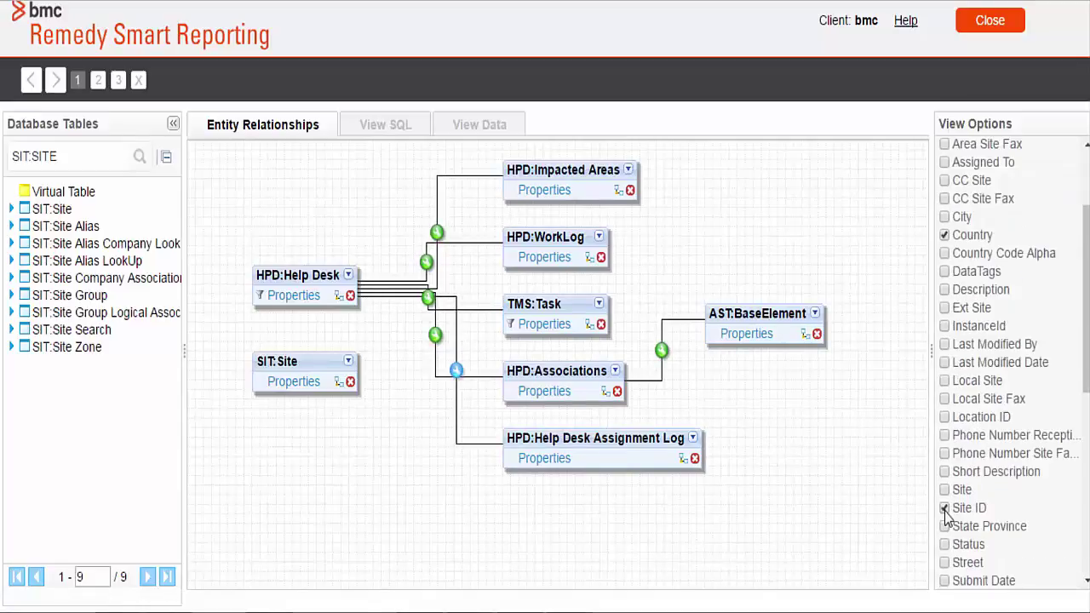
click(338, 381)
click(485, 51)
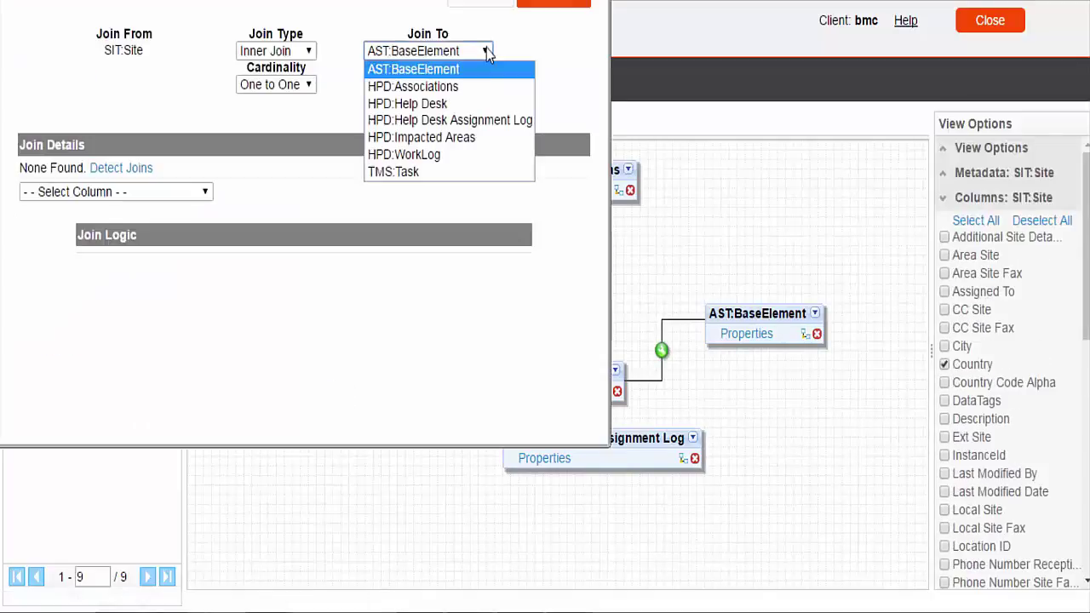
- Join SIT:Site to HPD:Help Desk where Site ID equals Site ID, then save the join
click(477, 103)
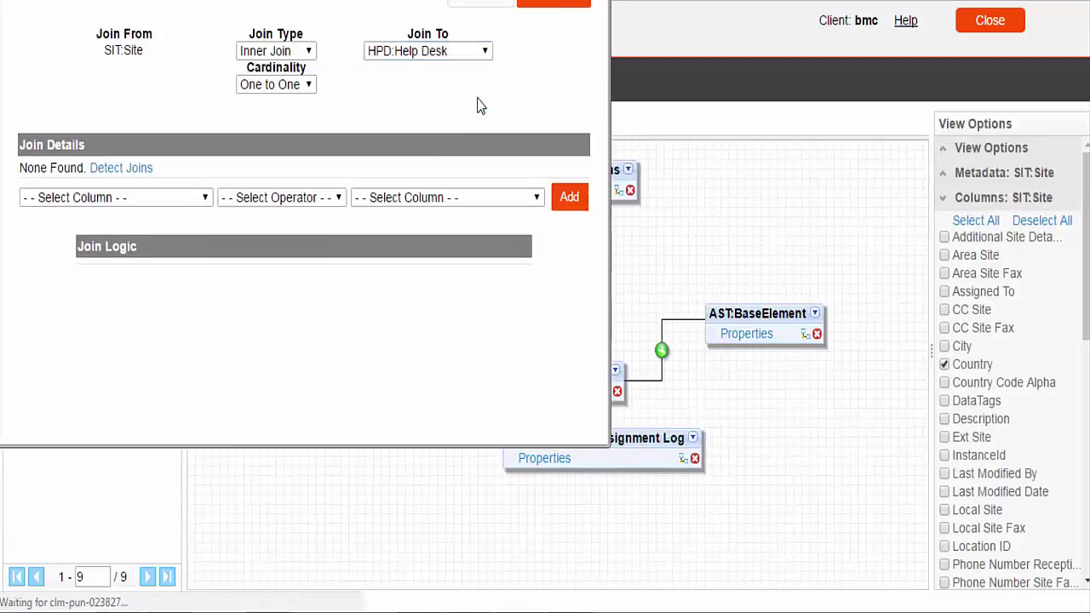
click(204, 198)
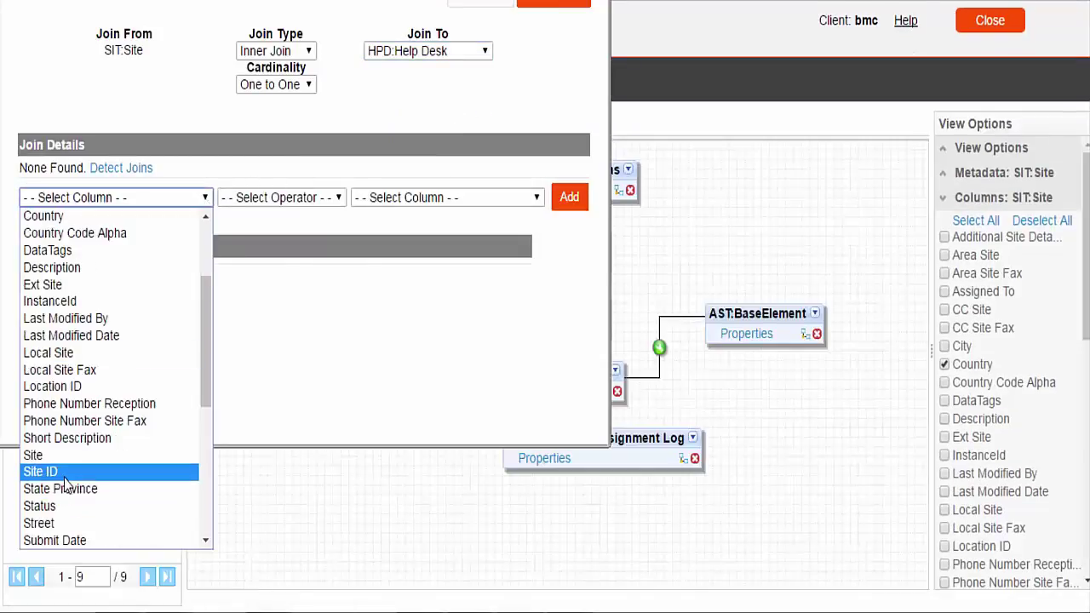
click(51, 472)
click(337, 201)
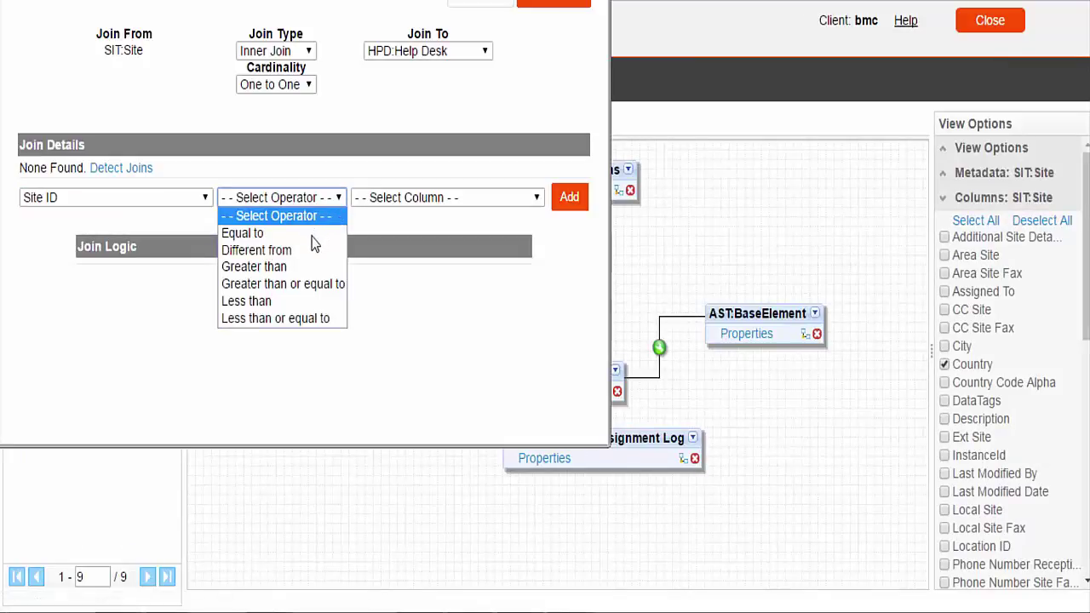
click(318, 233)
click(487, 197)
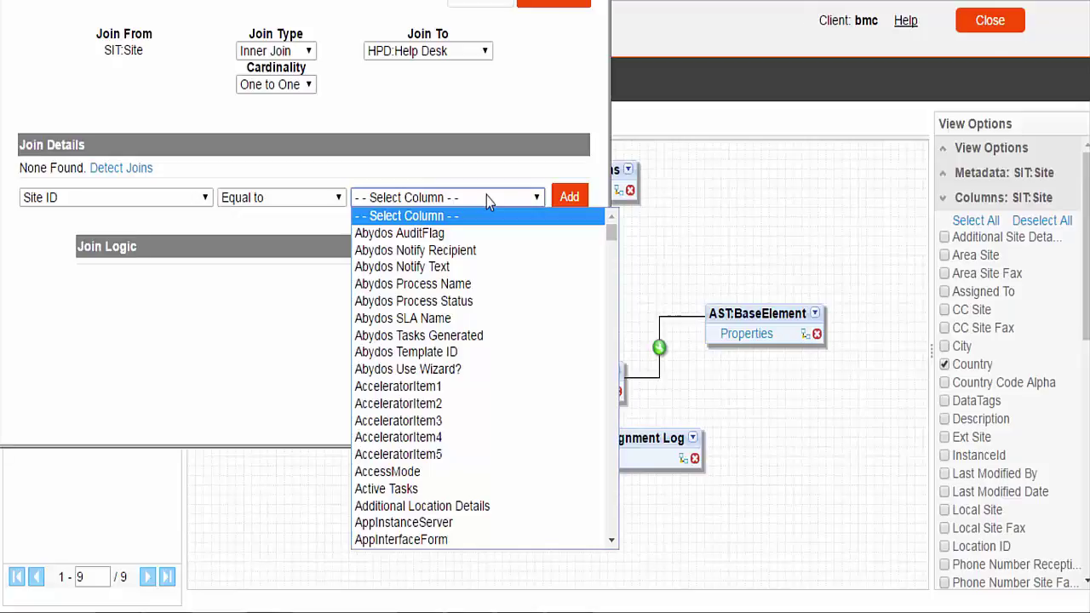
scroll(486, 375, down, 20)
click(480, 384)
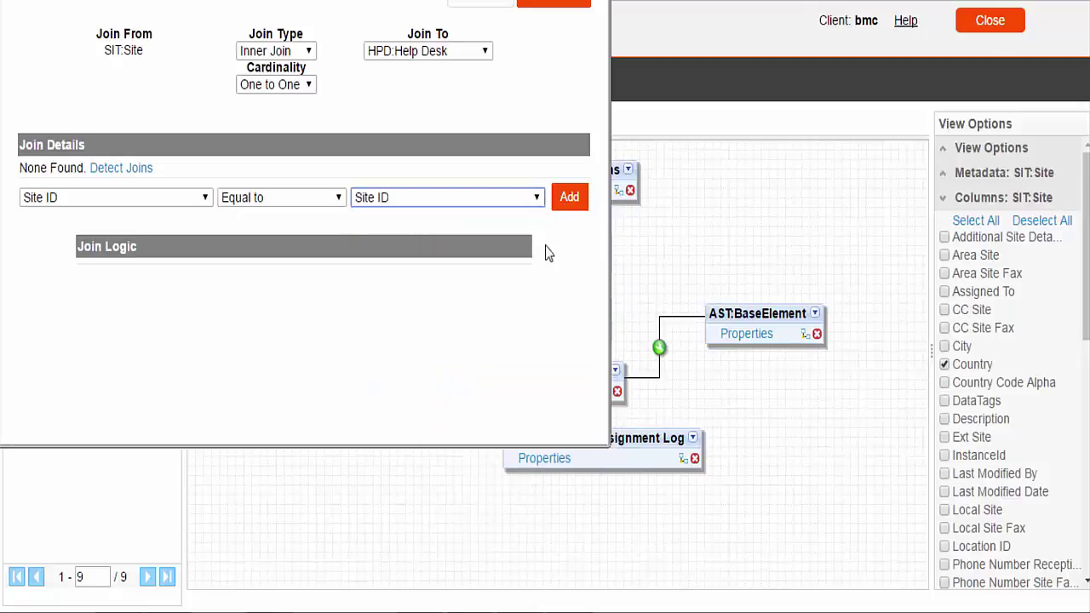
click(567, 195)
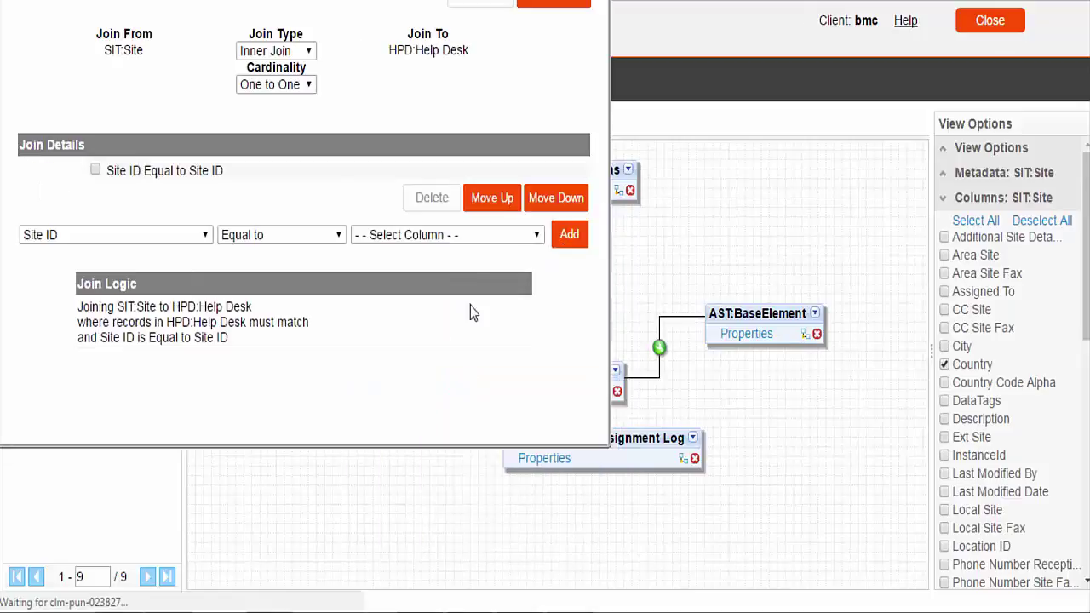
click(564, 3)
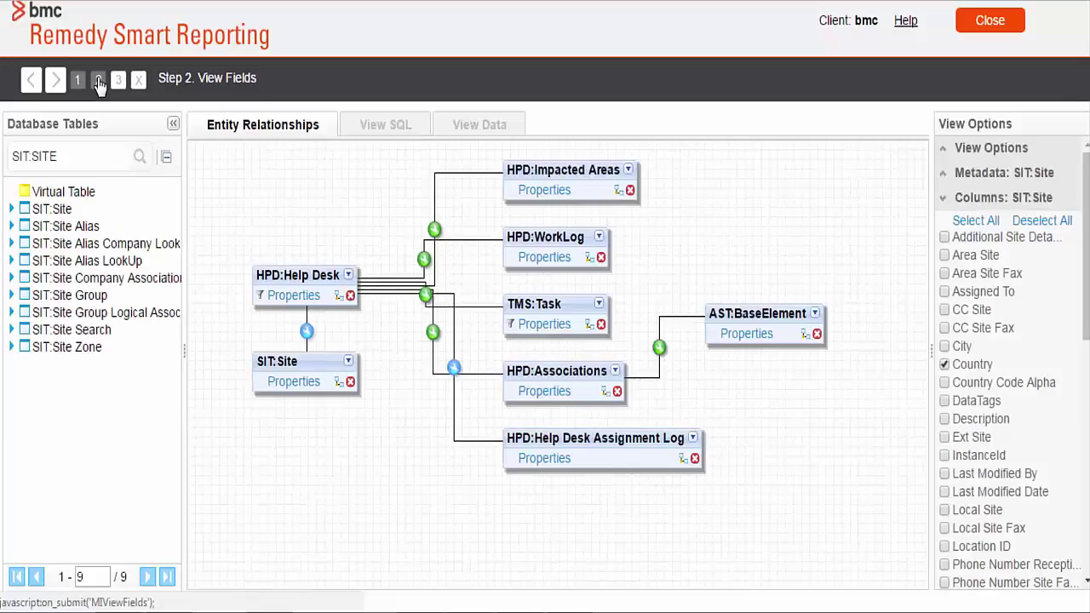
click(98, 82)
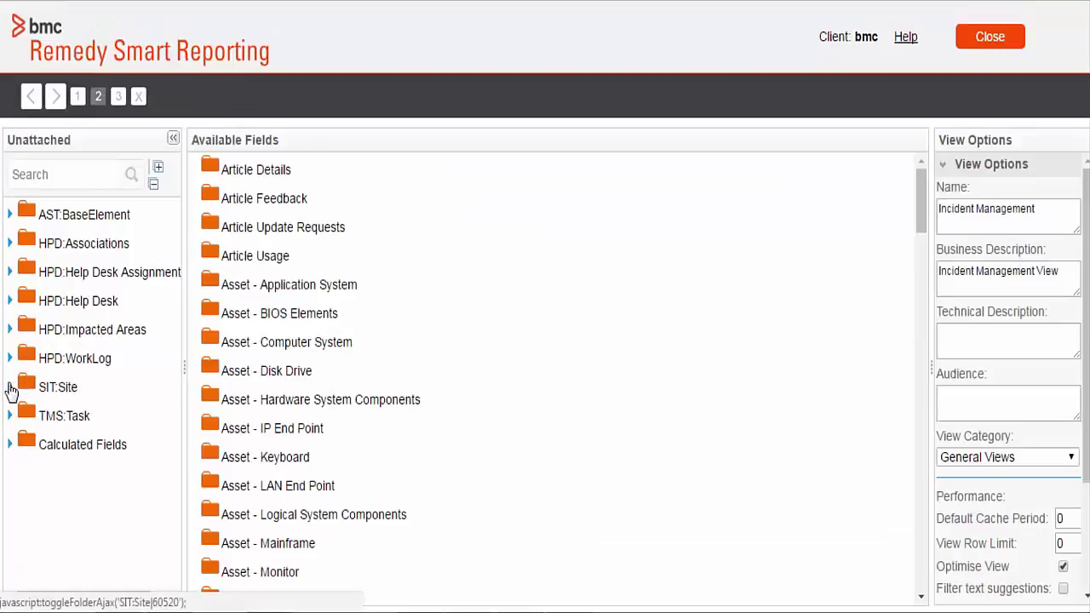
- Drag SIT:Site's Country and Site ID fields into the Location folder
click(11, 388)
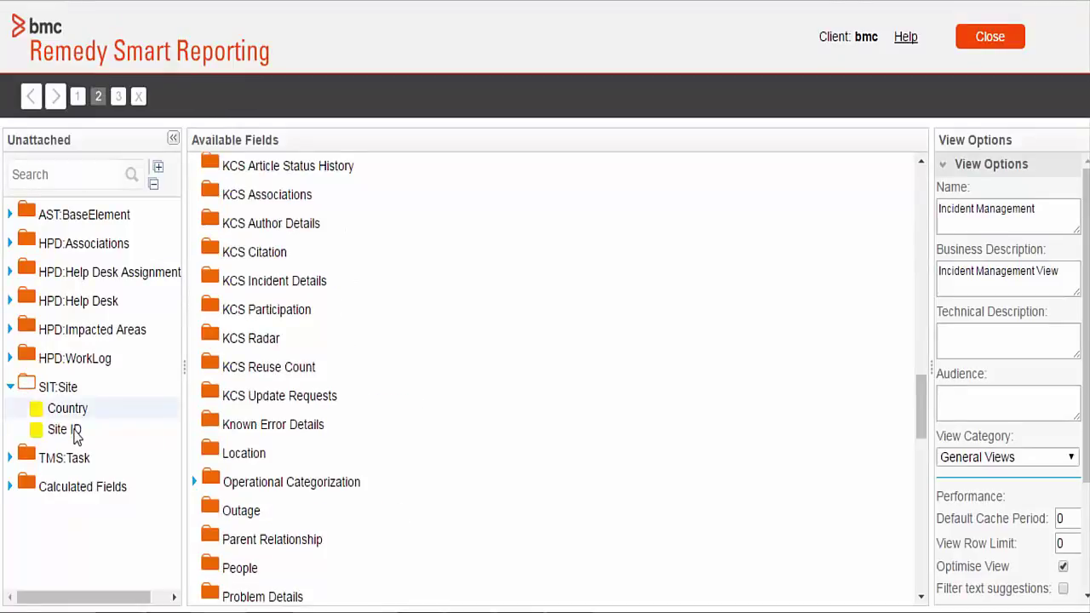
shift+click(75, 434)
drag(74, 434, 242, 464)
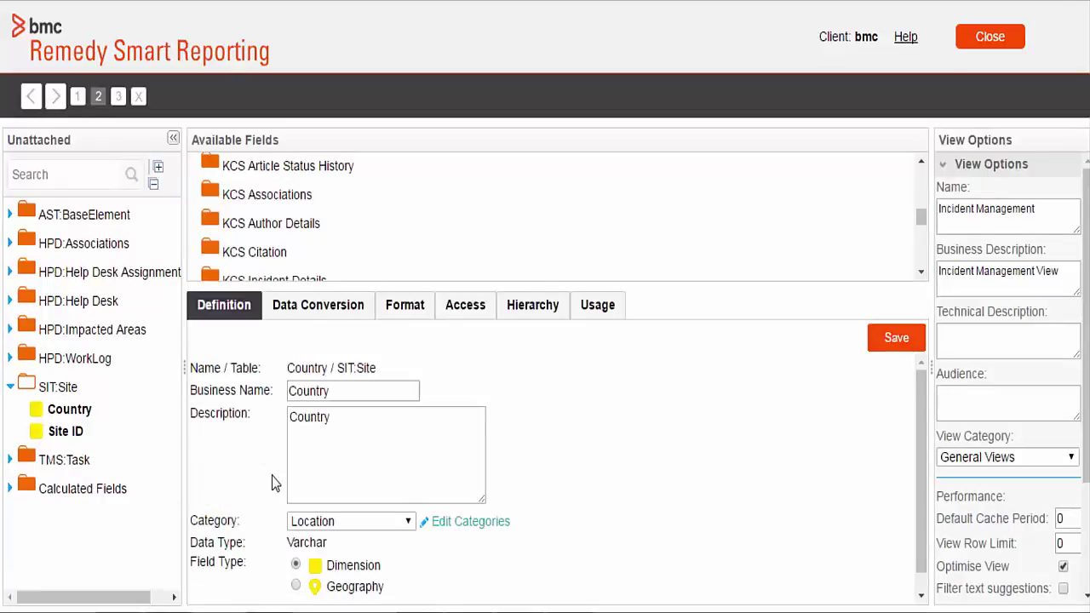
scroll(285, 545, down, 1)
scroll(294, 579, up, 1)
- Link Country to the World Borders Dataset GeoPack with Country geography and Name format
click(296, 586)
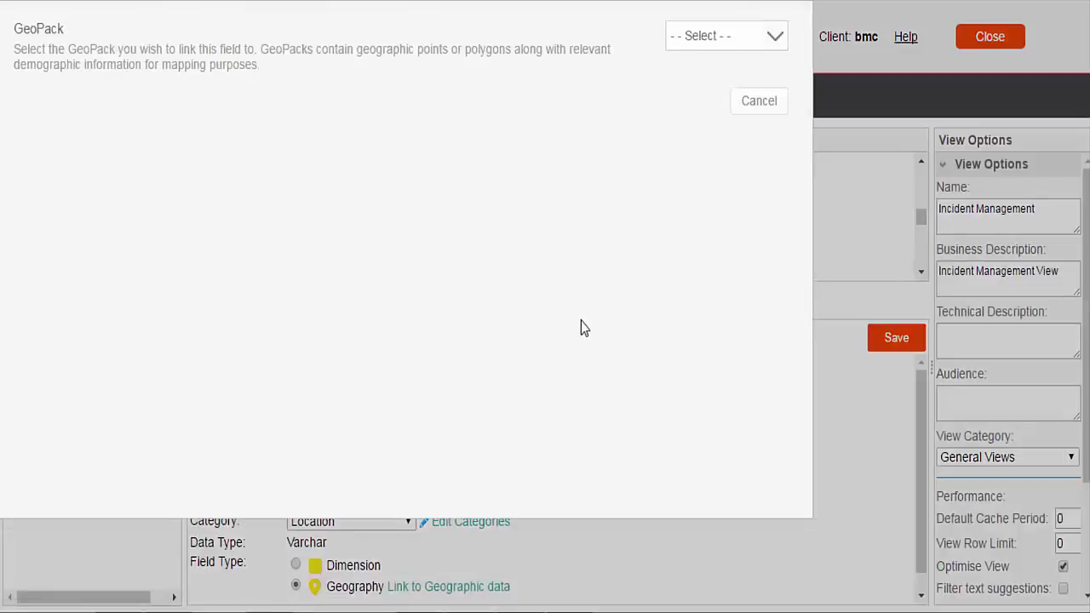
click(775, 38)
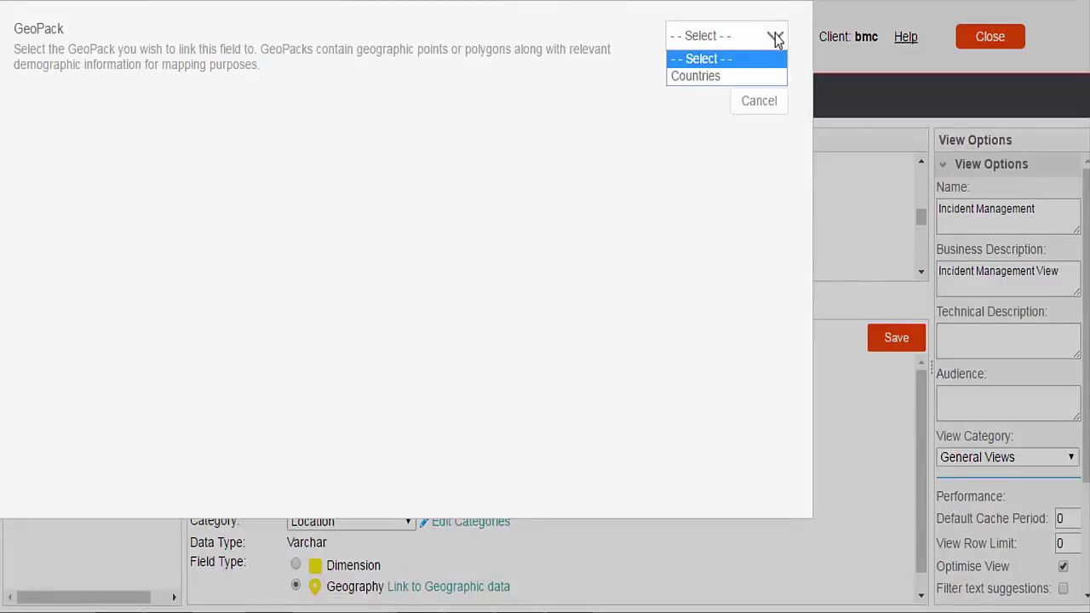
click(711, 76)
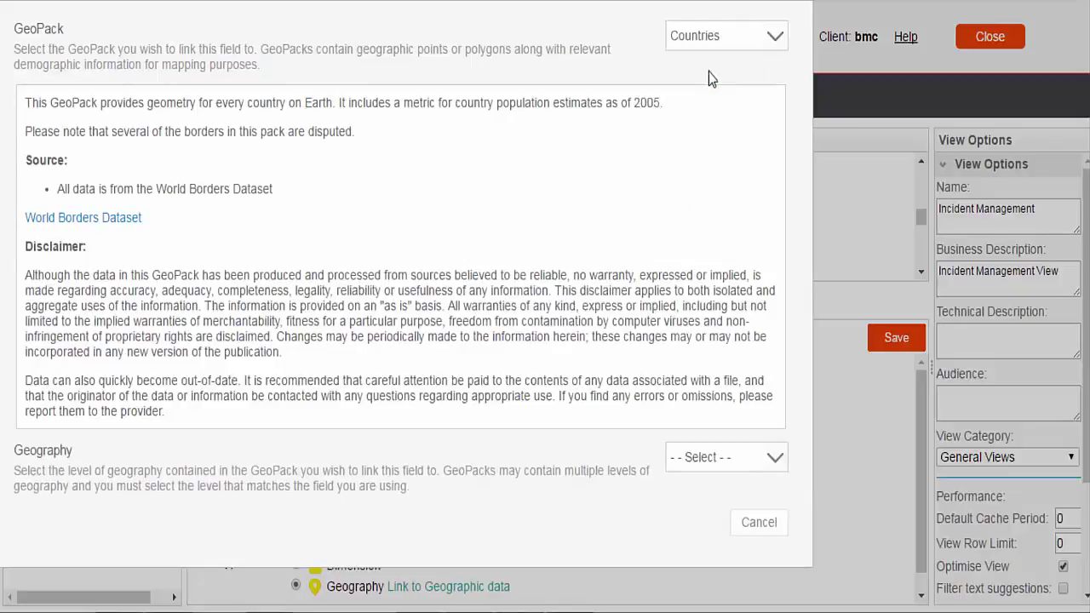
click(777, 461)
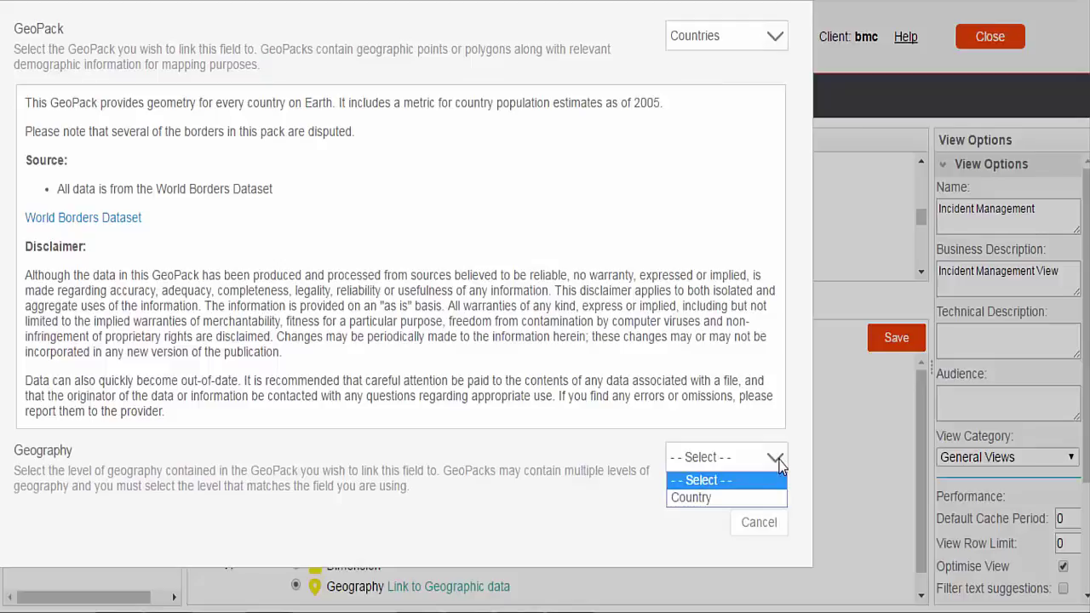
click(710, 497)
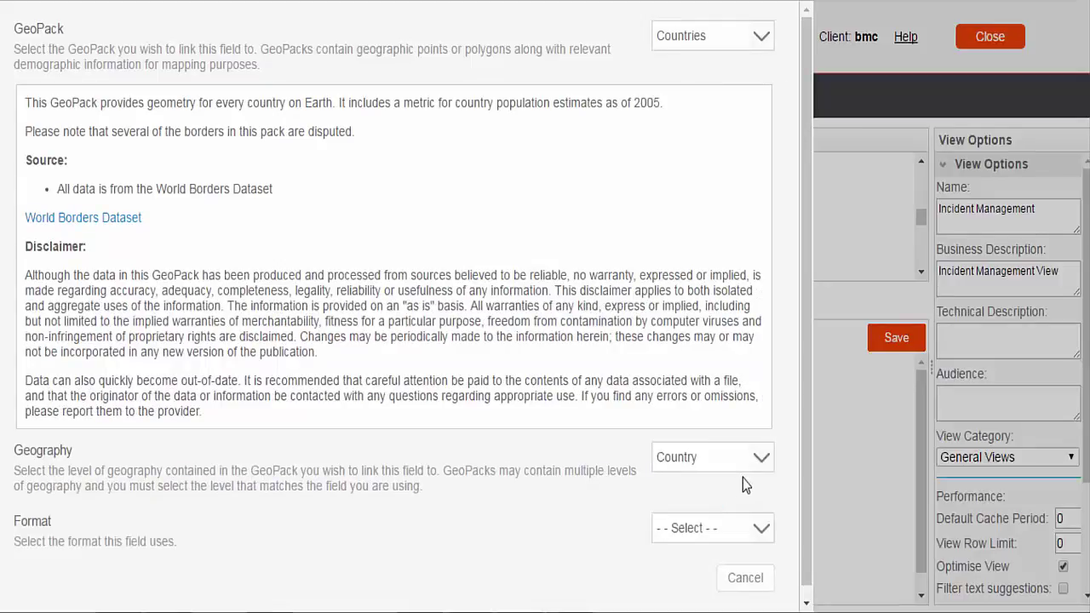
click(762, 530)
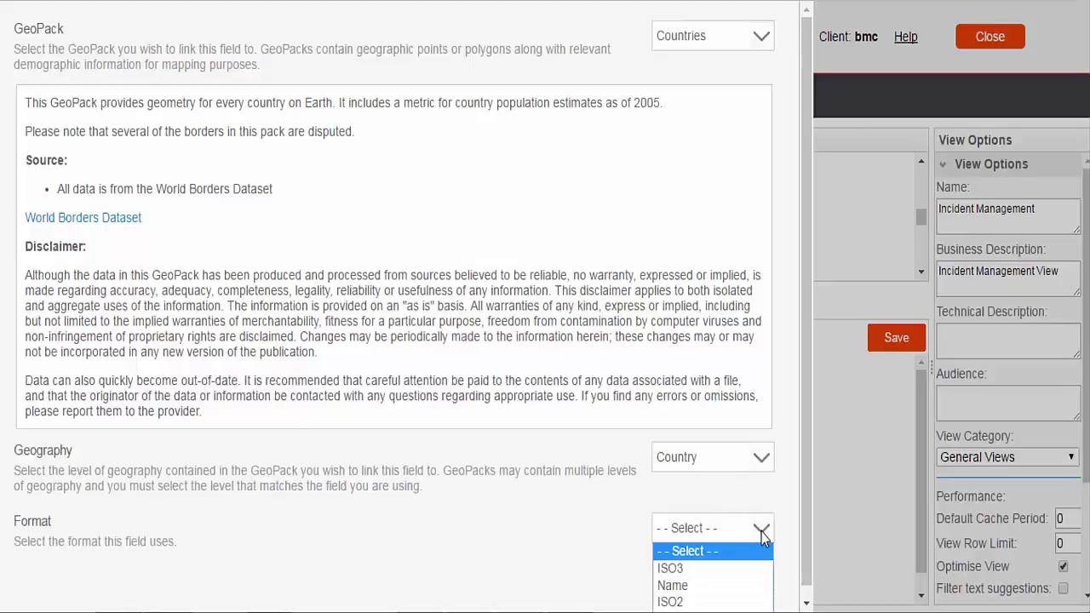
click(763, 550)
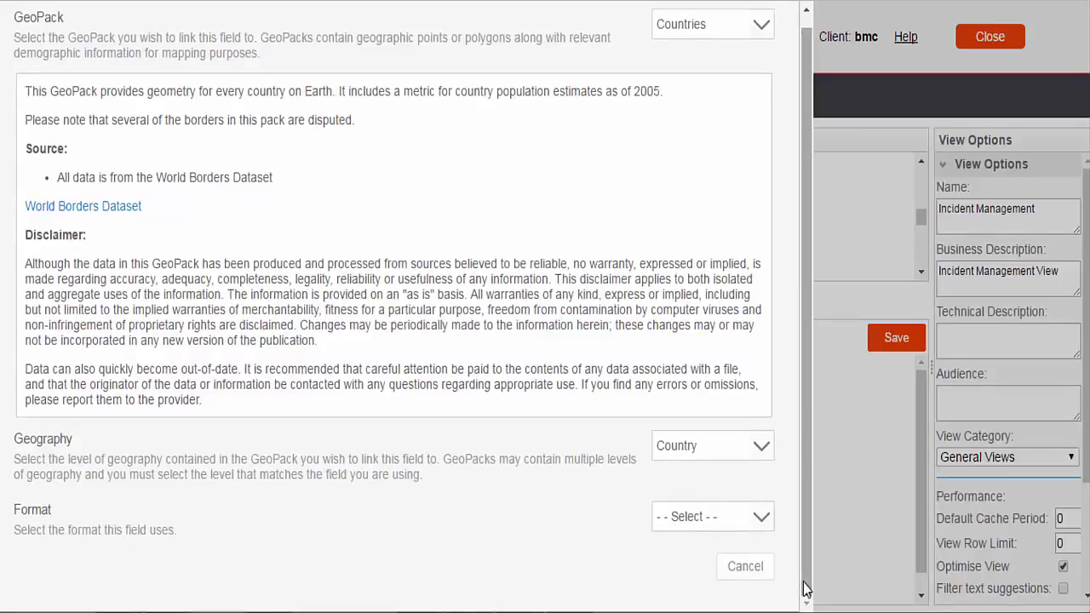
click(763, 521)
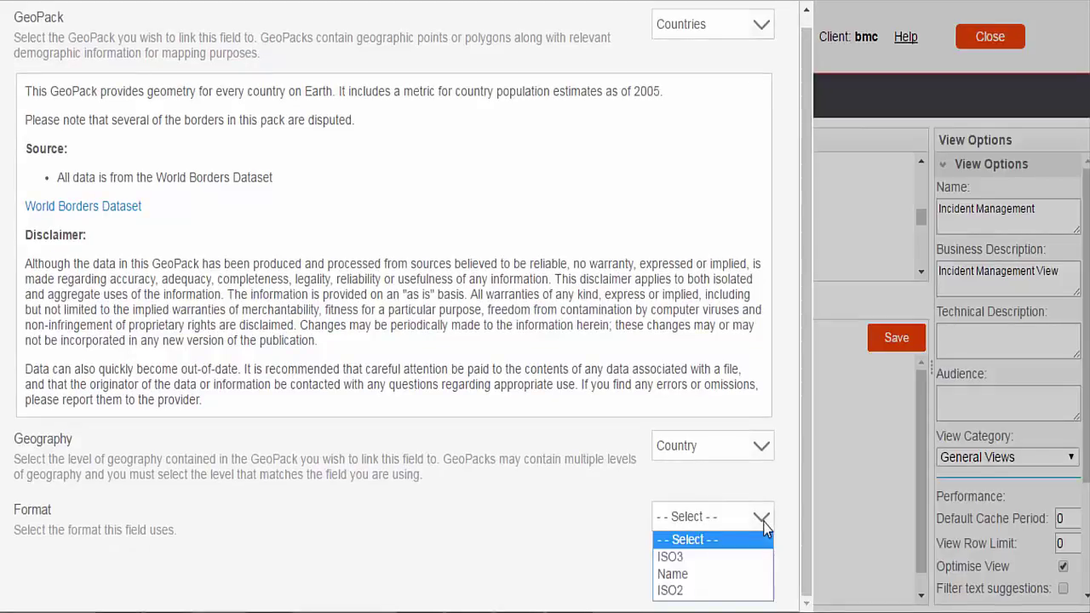
click(706, 575)
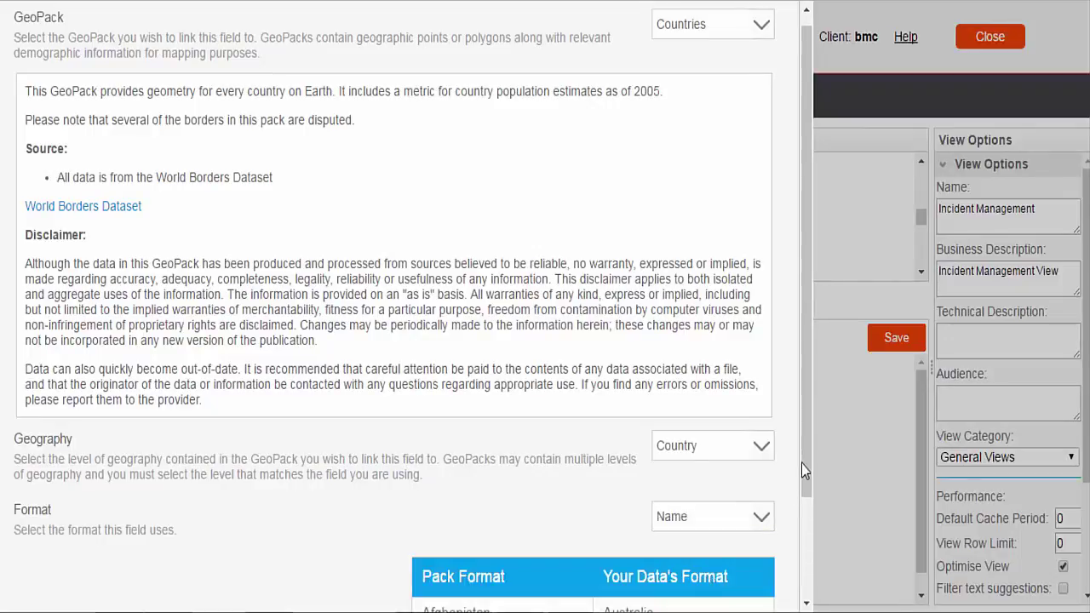
drag(806, 453, 809, 582)
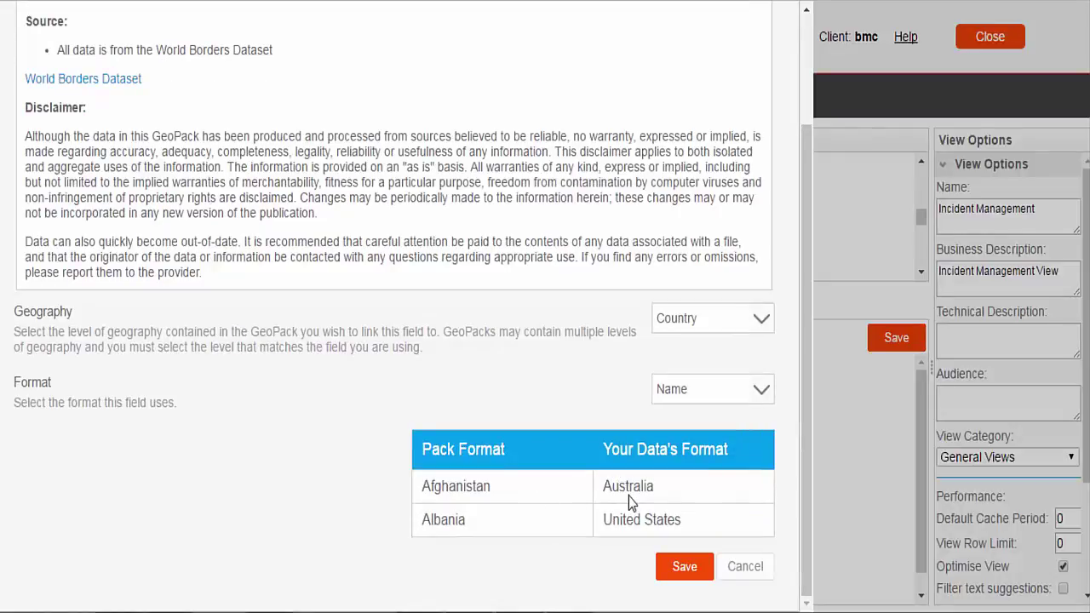
click(686, 567)
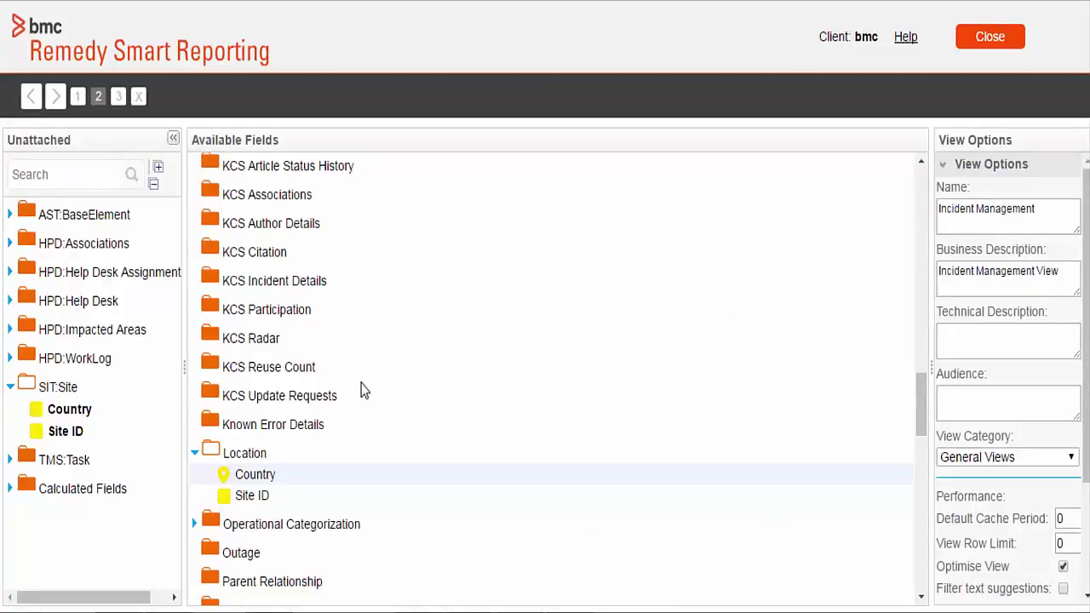
- Activate the Incident Management view, answering Yes to the translation prompt, and return to the Dashboard
click(119, 96)
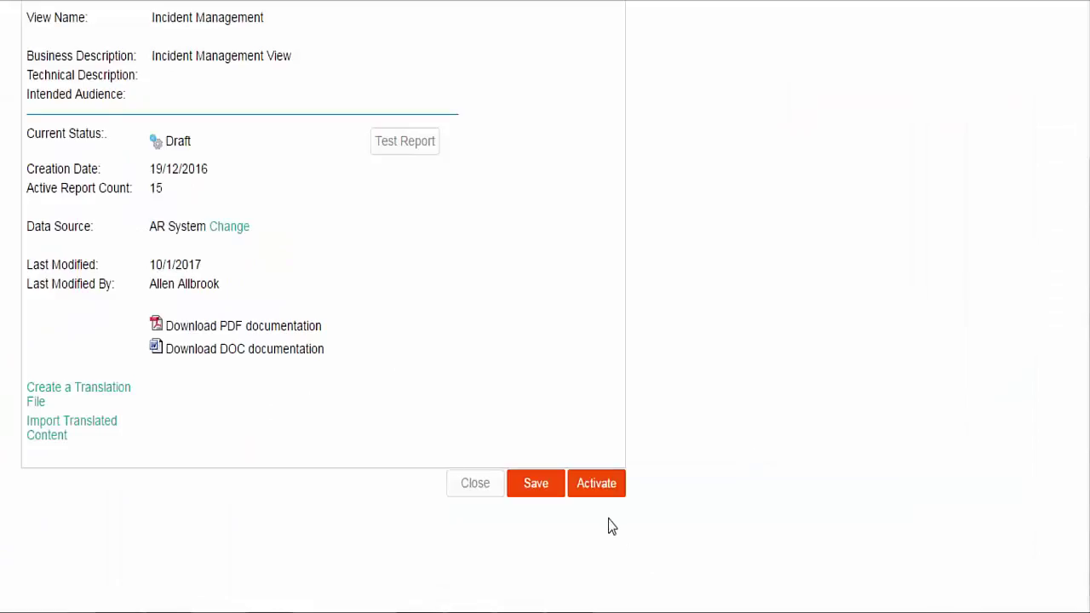
click(599, 486)
click(516, 356)
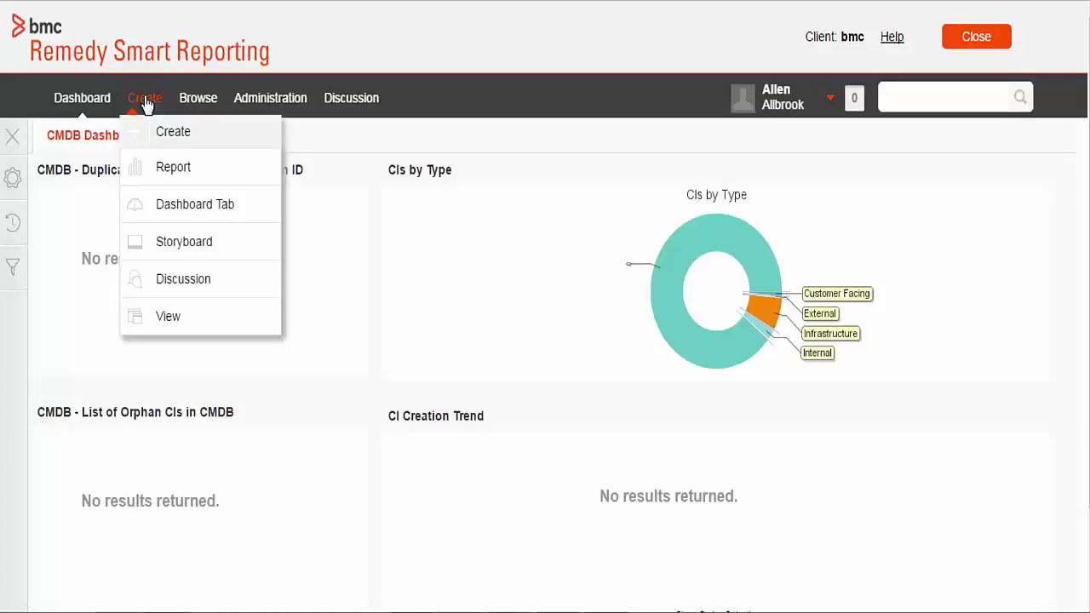
click(169, 169)
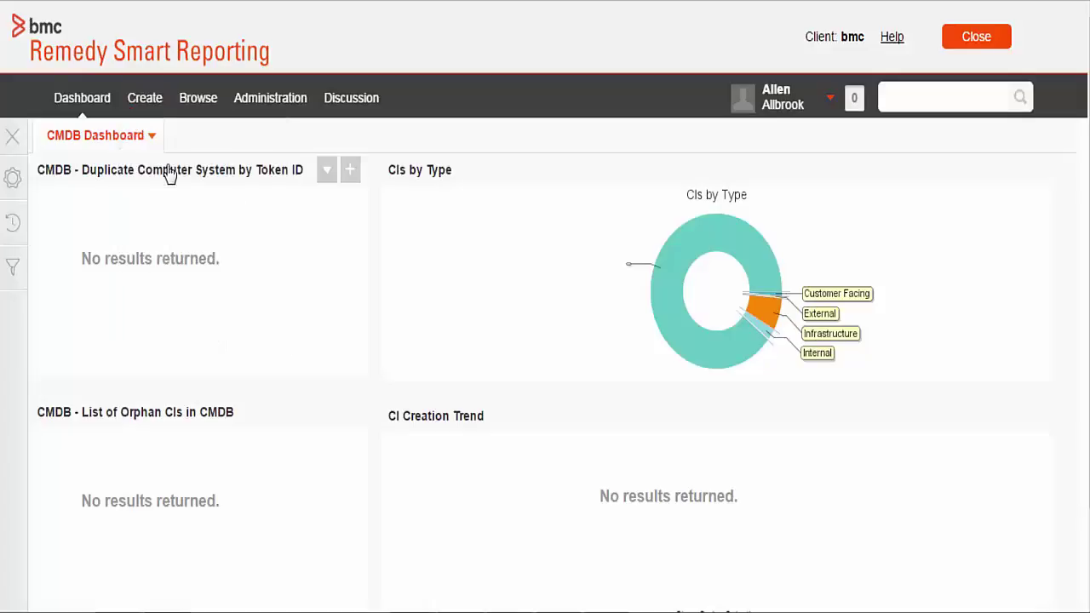
- Base the new report on Incident Management and expand the Location > Country fields
click(310, 340)
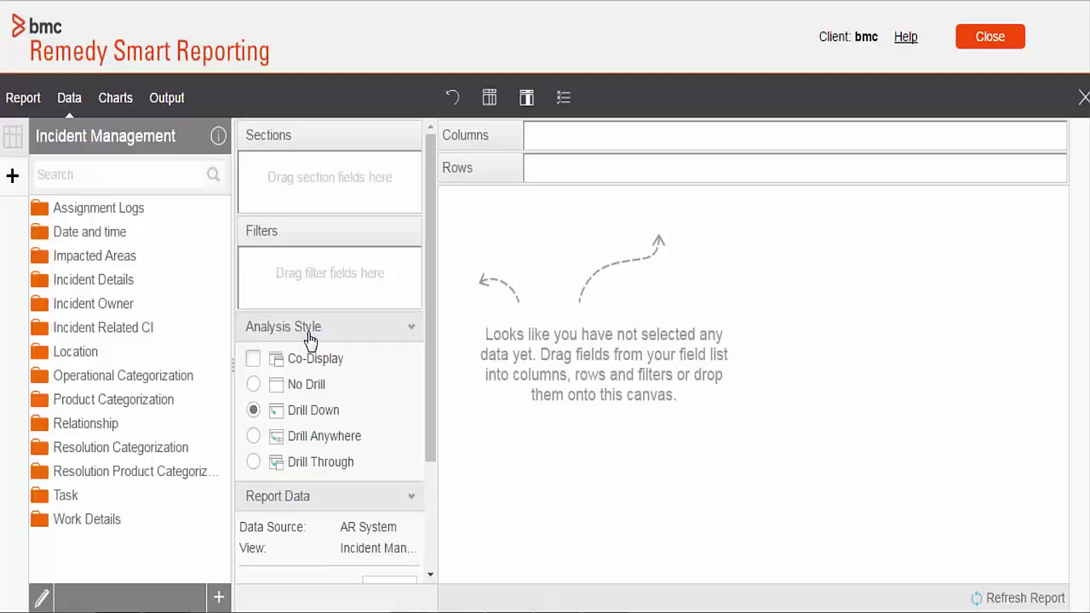
click(75, 351)
click(93, 279)
scroll(98, 452, down, 2)
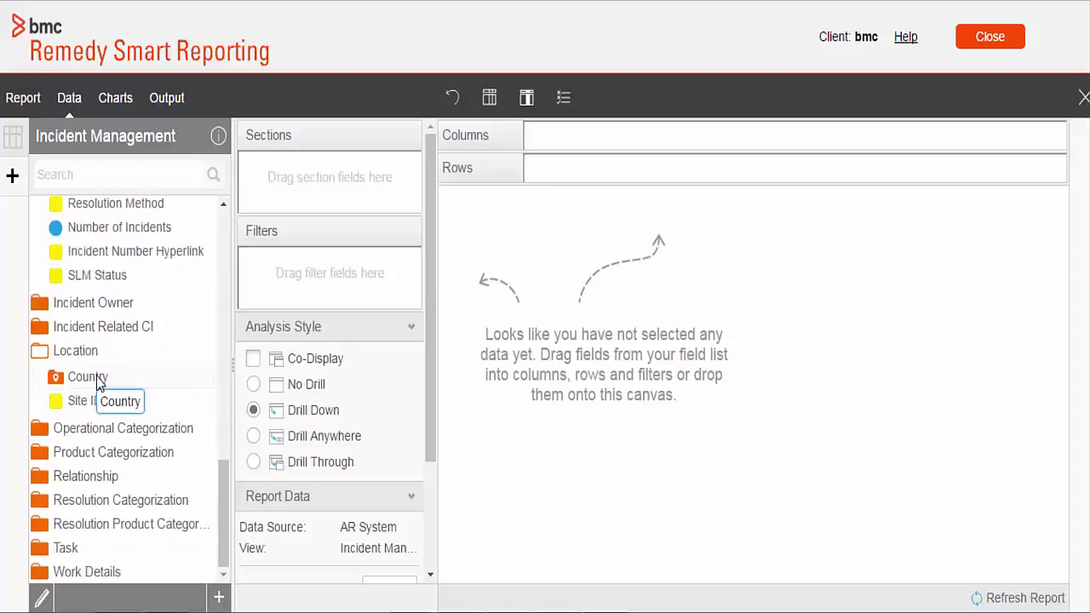
click(105, 383)
- Add Geography, Number of Incidents and country Name as report columns
drag(102, 400, 502, 341)
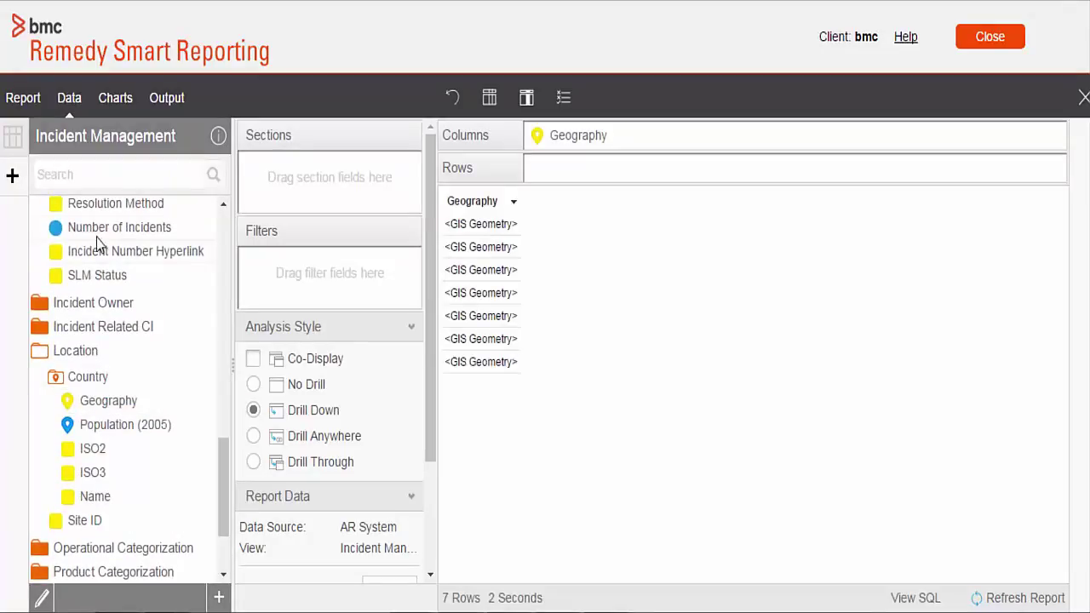
drag(98, 234, 641, 228)
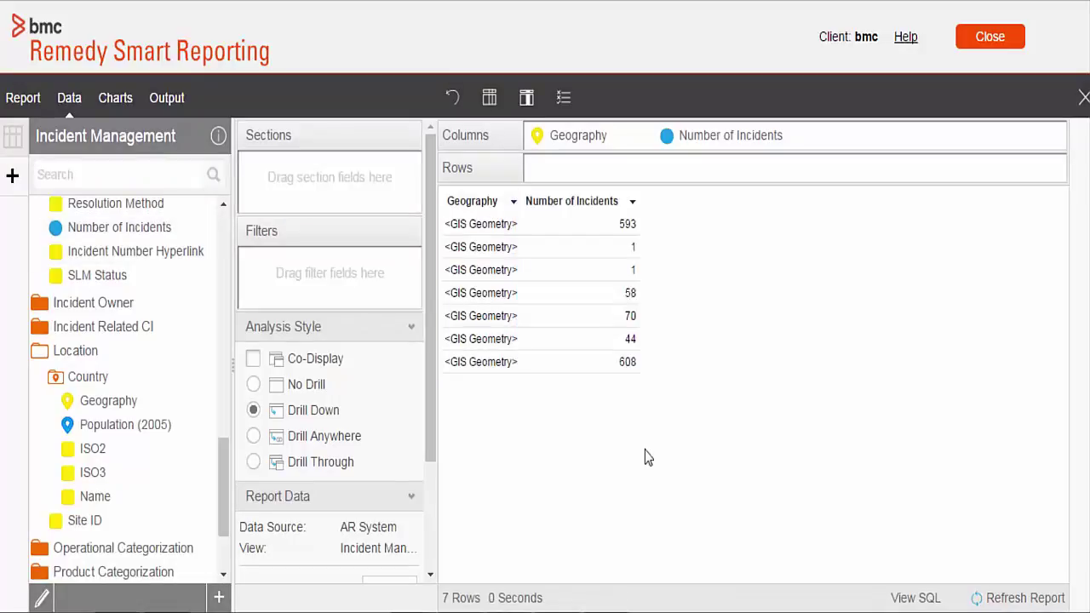
drag(94, 497, 760, 402)
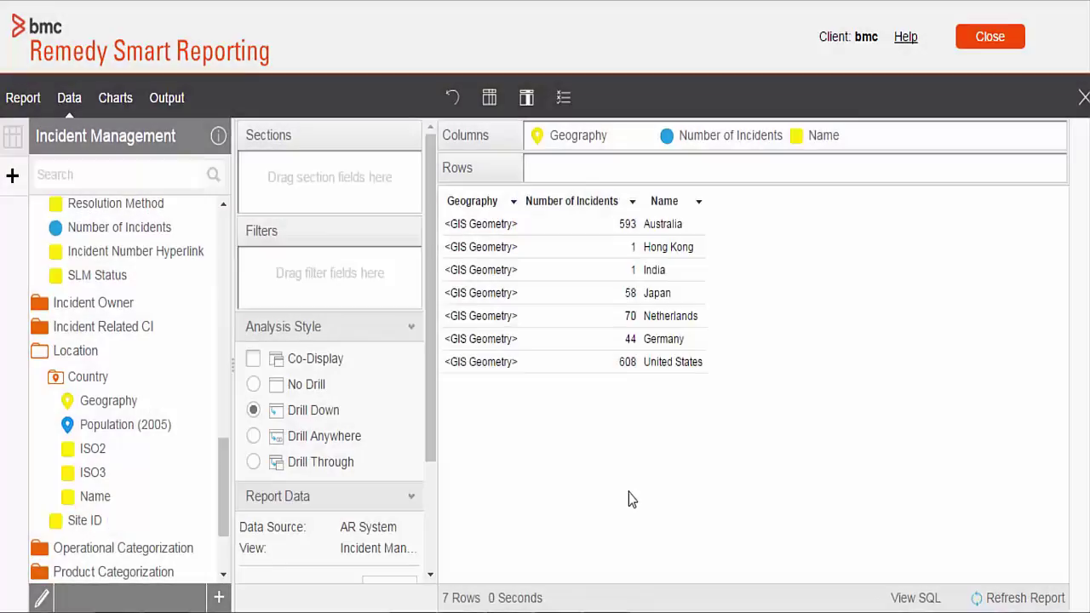
click(116, 99)
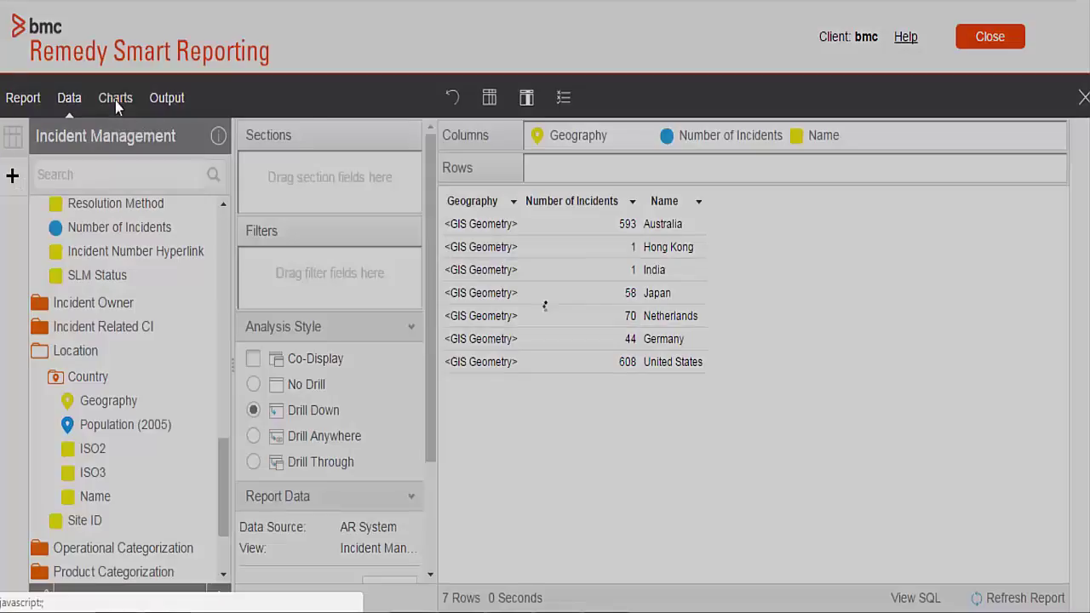
- Build a GIS Bubble Map with Geography as Geo Field and Number of Incidents for Size and Tool Tip
click(1082, 138)
drag(1065, 213, 1066, 365)
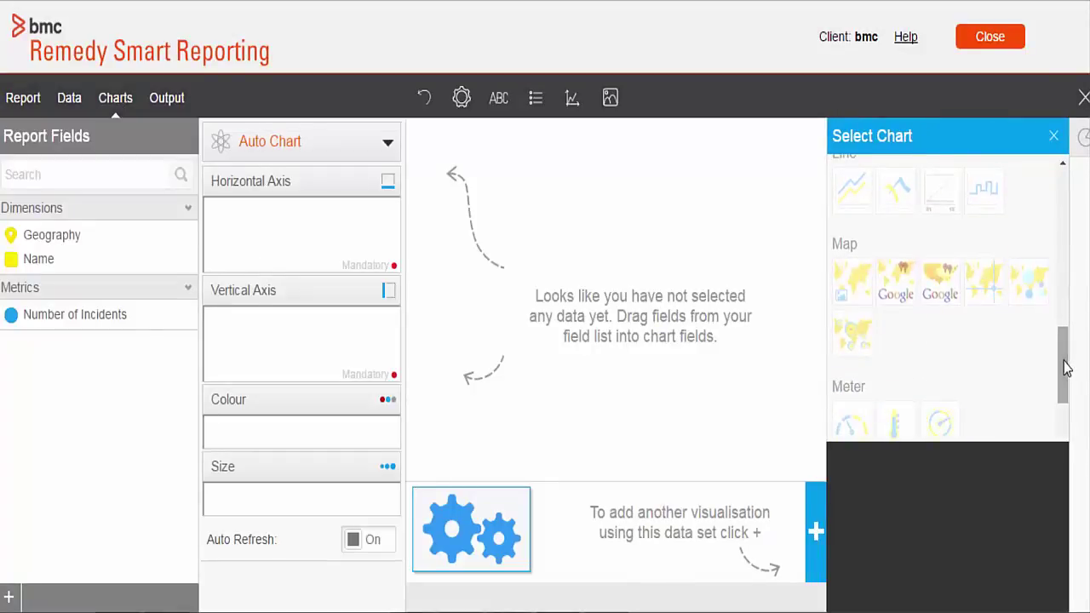
click(1028, 295)
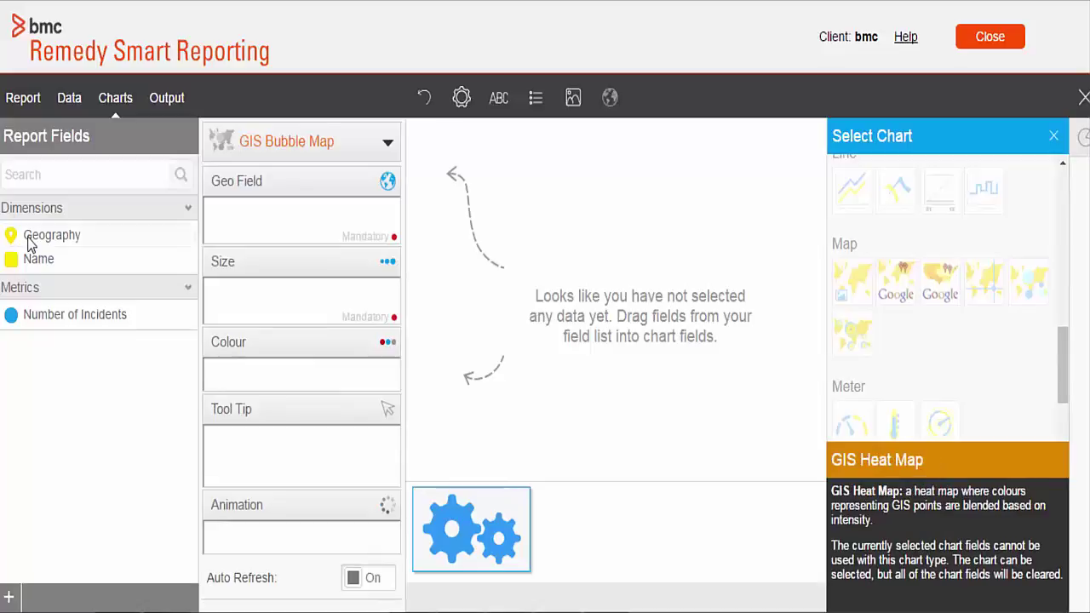
drag(28, 242, 237, 221)
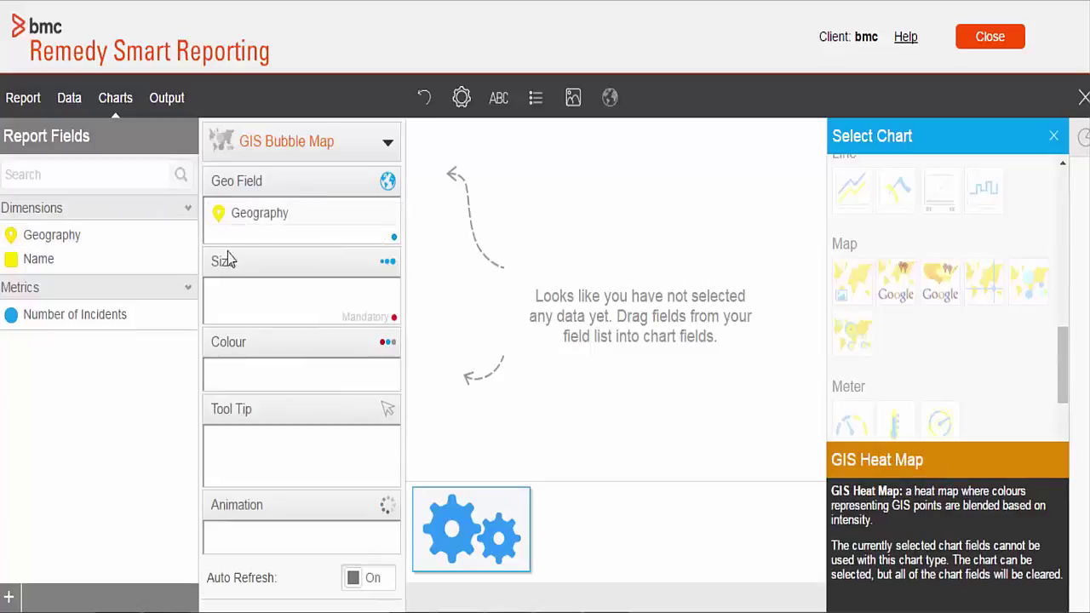
drag(68, 314, 252, 295)
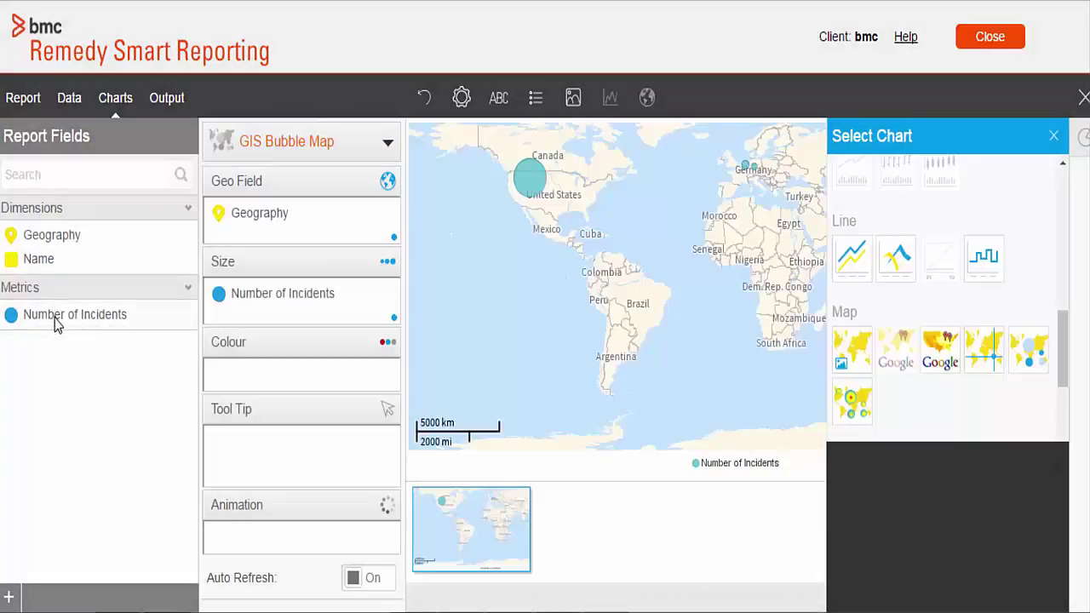
drag(55, 323, 257, 457)
click(165, 100)
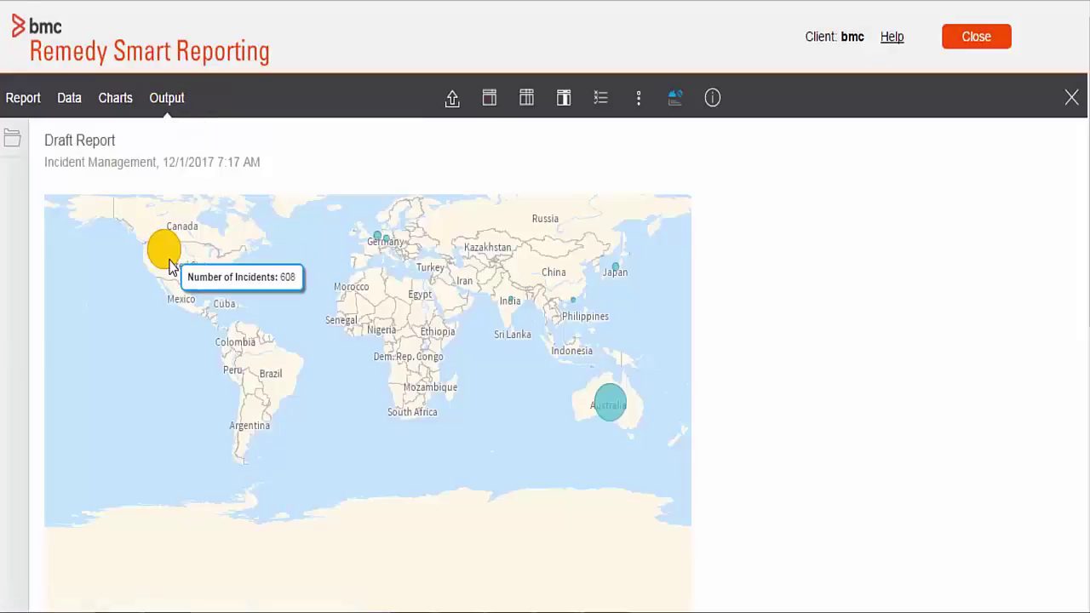
- Change the chart to a shaded GIS Map and preview the output
click(119, 100)
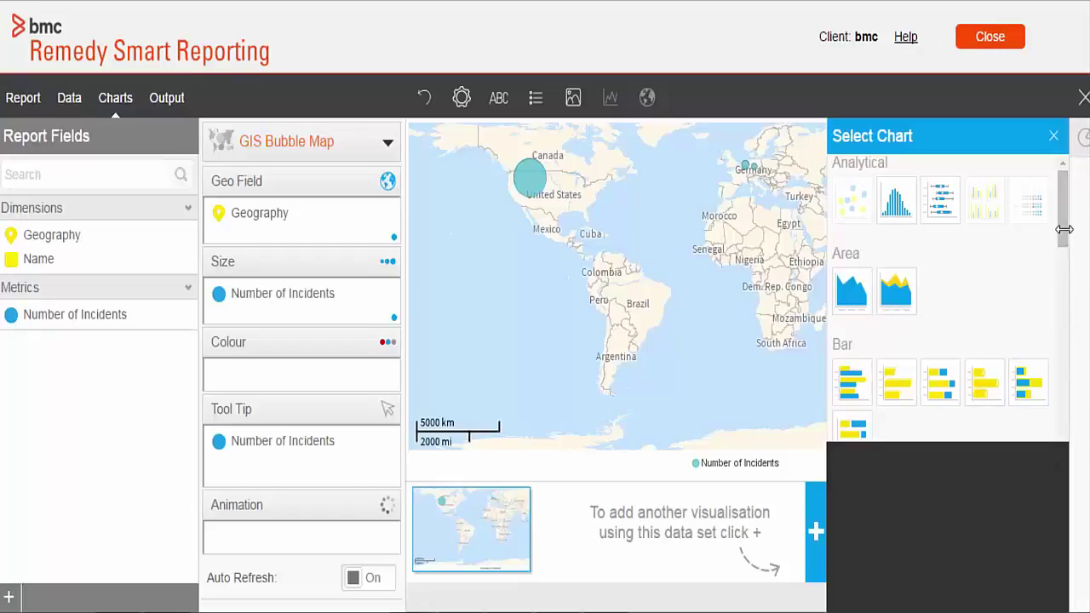
scroll(1064, 256, down, 10)
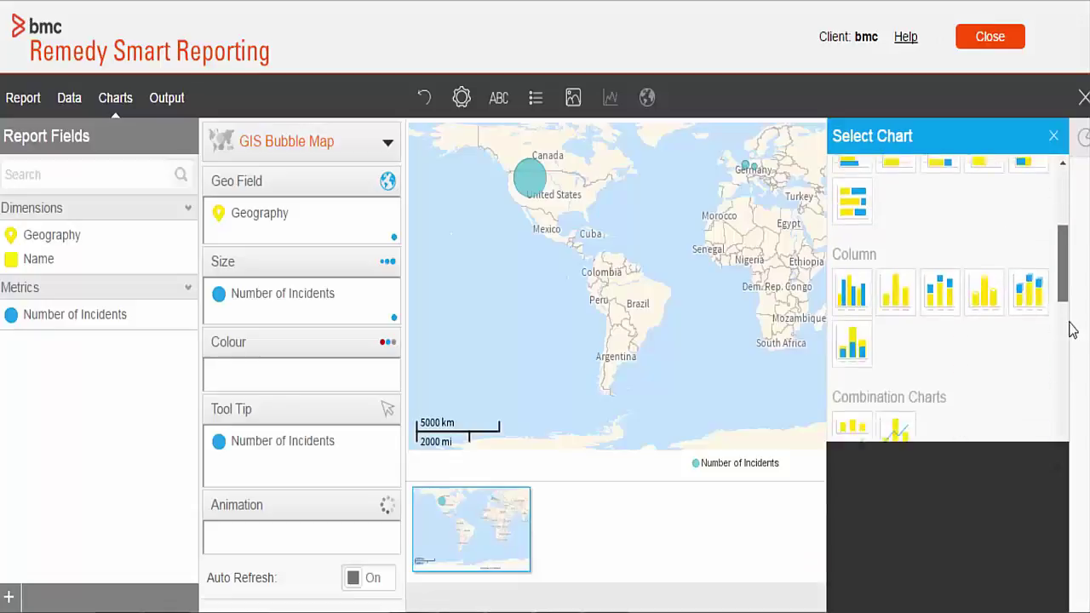
mouse_move(979, 277)
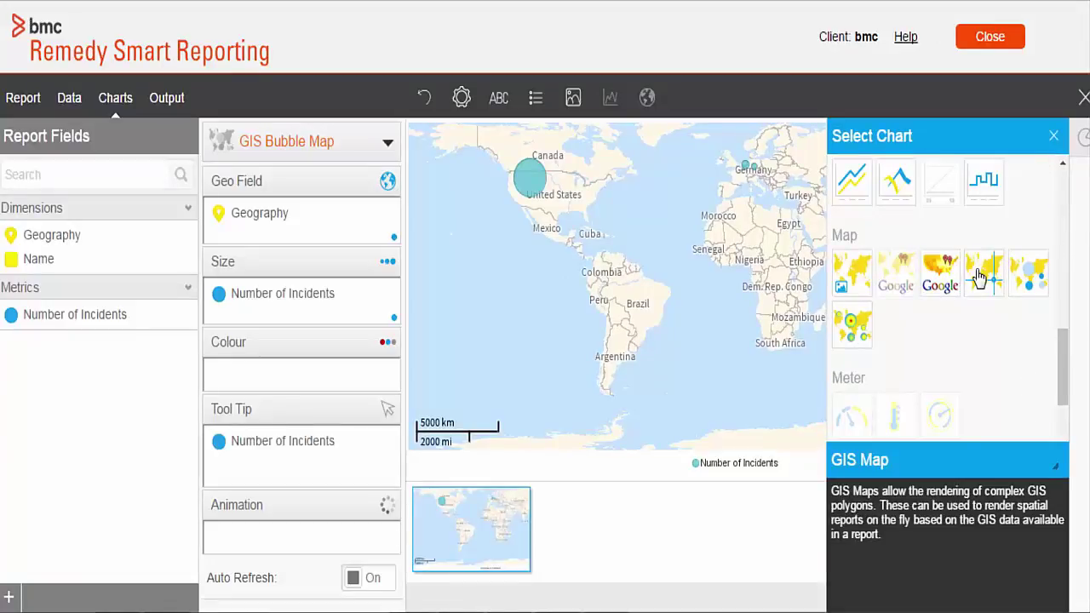
click(979, 277)
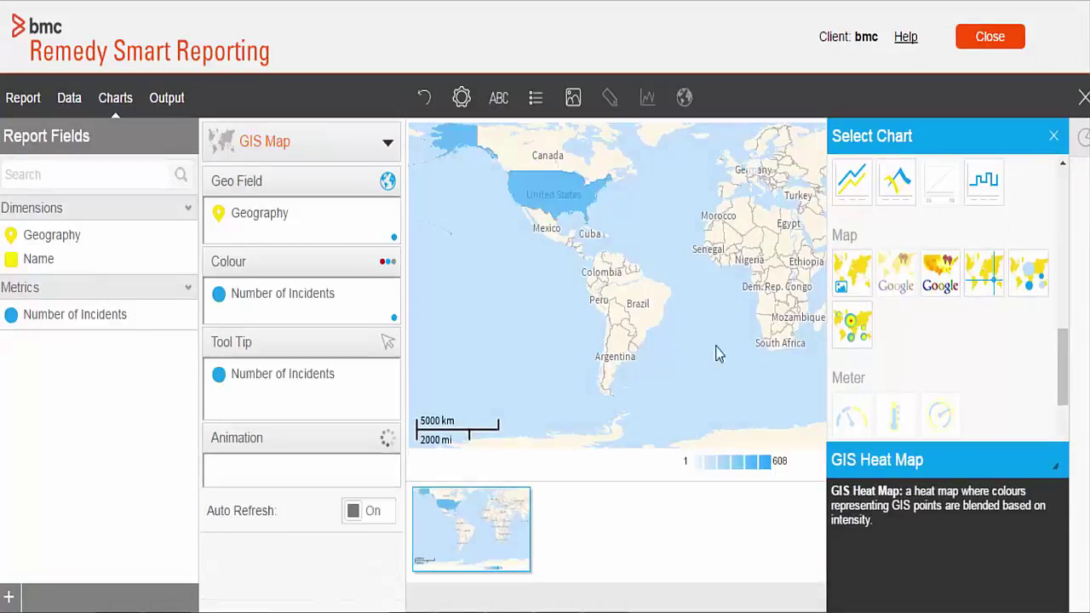
click(168, 101)
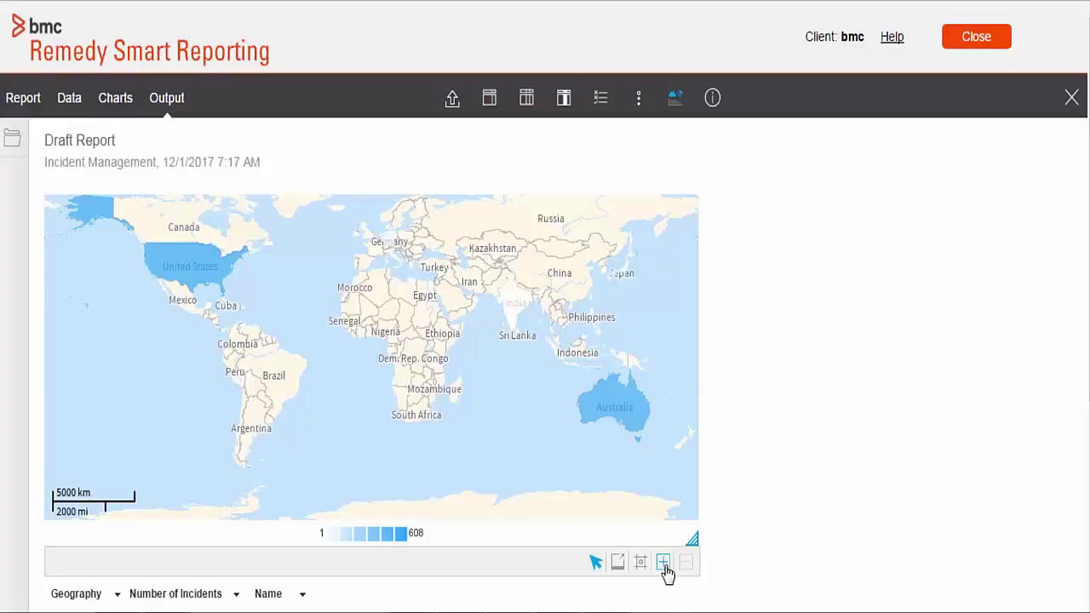
- Zoom the map in twice on the United States to show its 608 incidents
click(664, 566)
click(202, 274)
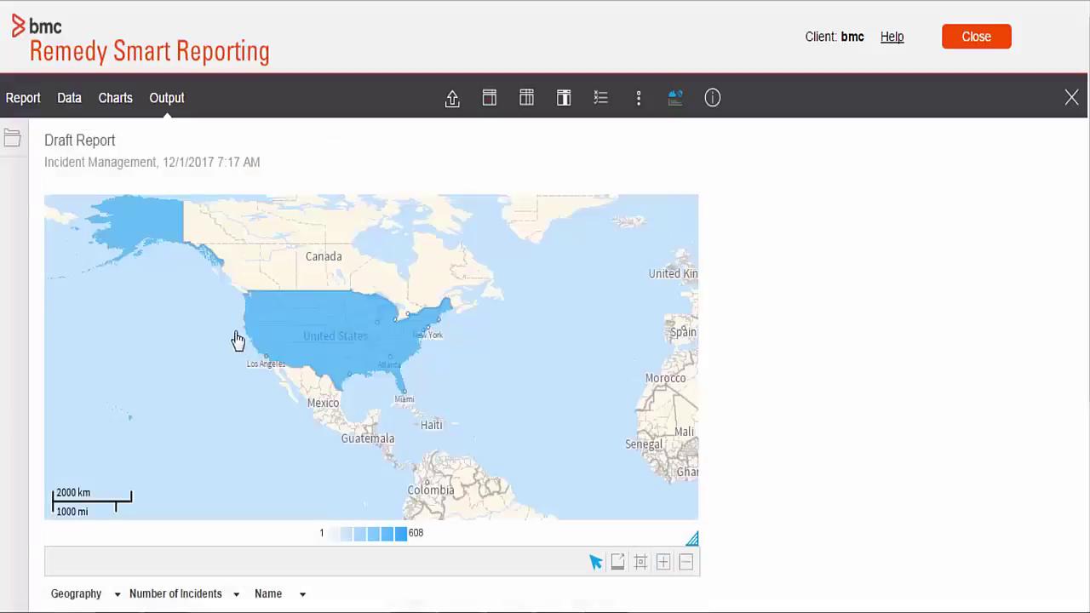
click(337, 349)
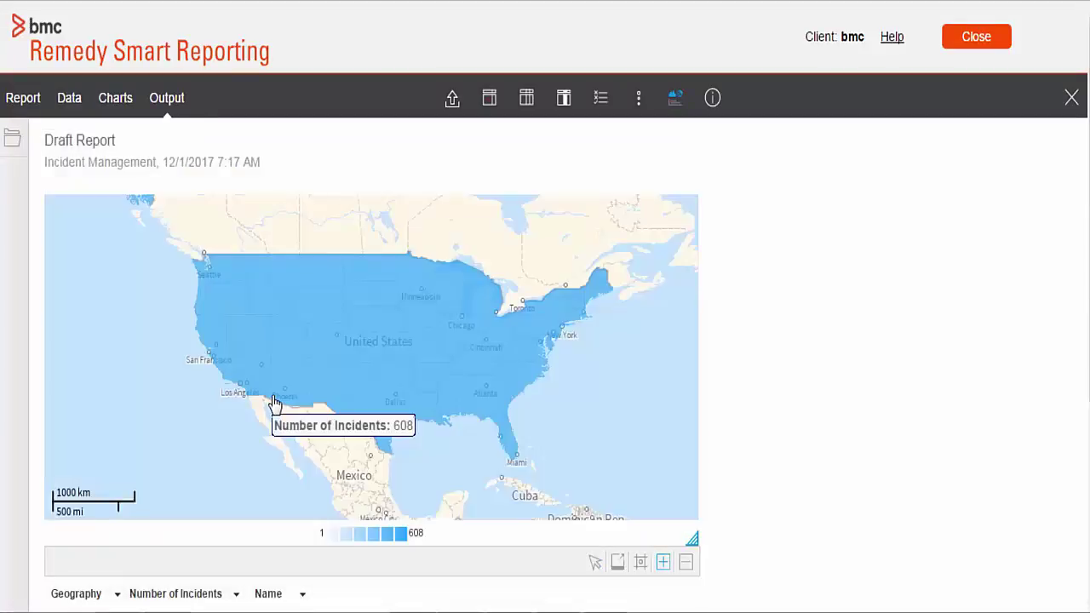